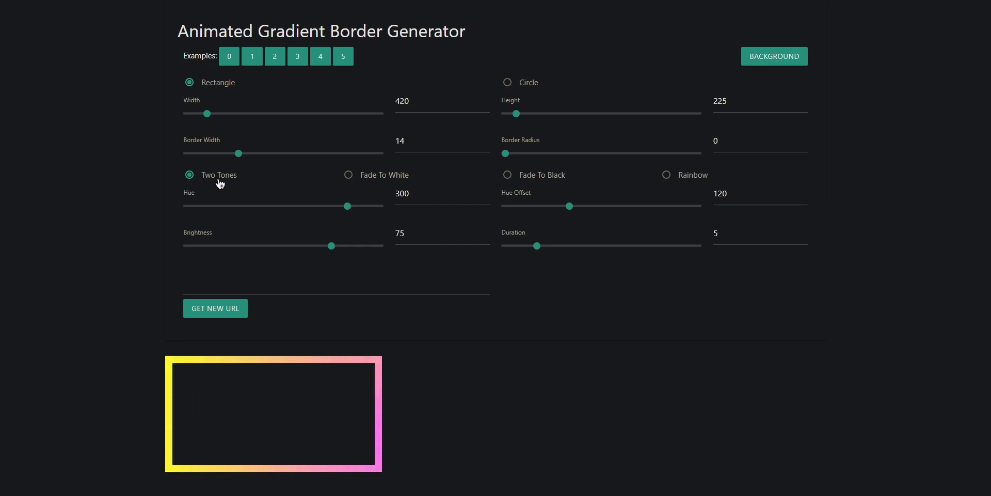
# Try the Fade To White, Fade To Black and Rainbow gradient types on the rectangle border and lower its brightness.
pyautogui.click(355, 178)
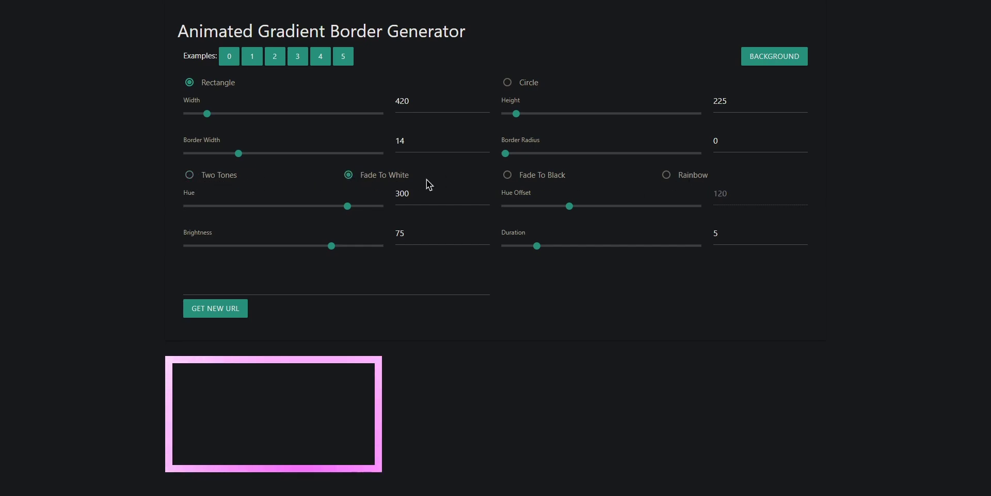
pyautogui.click(510, 176)
pyautogui.click(667, 178)
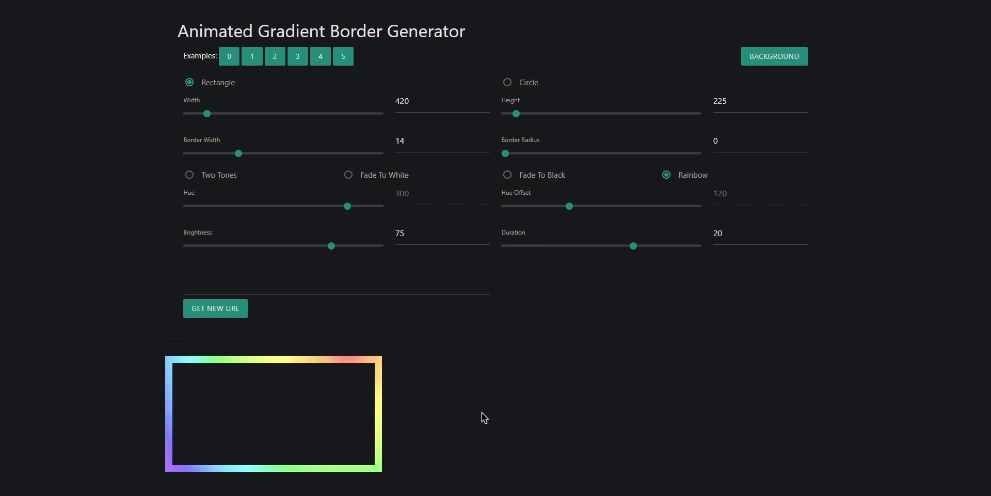
pyautogui.moveTo(337, 249); pyautogui.dragTo(294, 248)
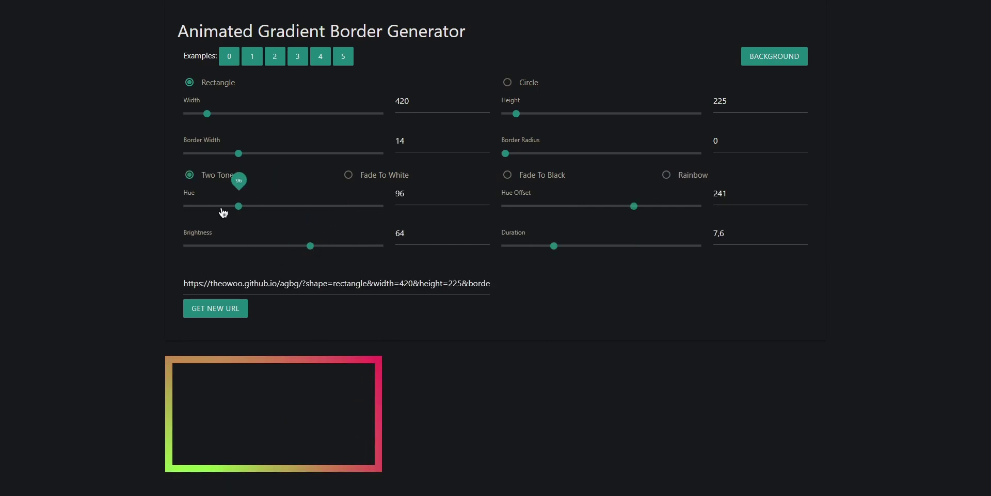
# Set the two-tone border to hue 253, hue offset 230, brightness 74 and a slightly longer duration, and copy its newly generated URL.
pyautogui.moveTo(235, 211); pyautogui.dragTo(325, 214)
pyautogui.moveTo(637, 214)
pyautogui.mouseDown()
pyautogui.moveTo(599, 213)
pyautogui.moveTo(629, 211)
pyautogui.mouseUp()
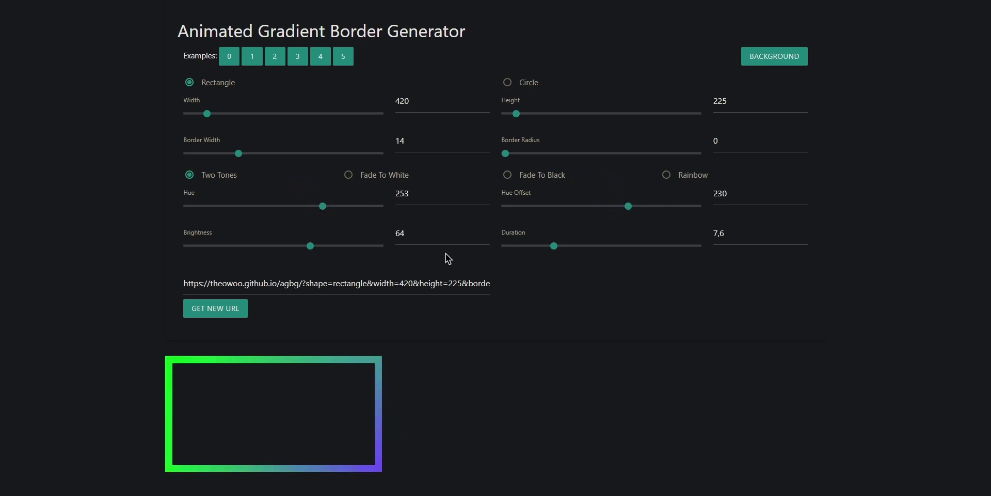
pyautogui.moveTo(310, 248); pyautogui.dragTo(331, 250)
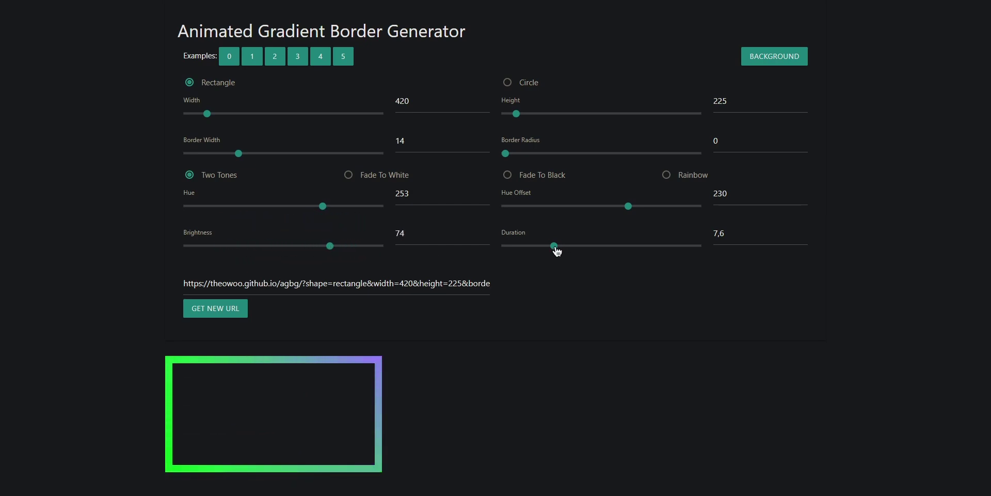
pyautogui.moveTo(557, 251)
pyautogui.mouseDown()
pyautogui.moveTo(536, 250)
pyautogui.moveTo(571, 249)
pyautogui.mouseUp()
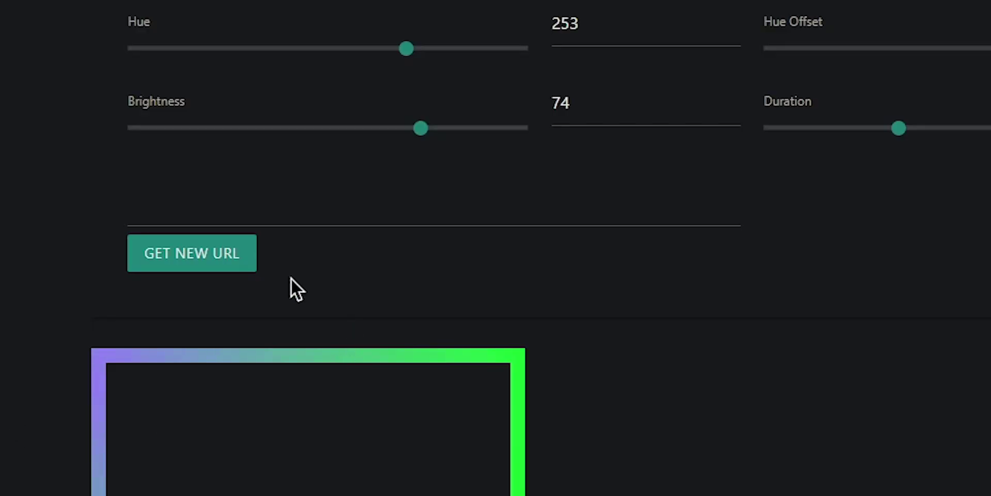
pyautogui.click(195, 265)
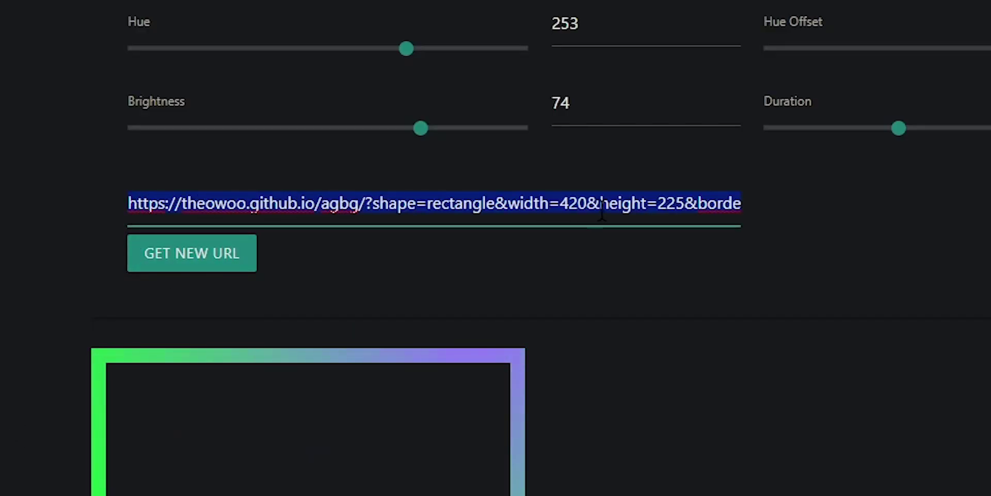
pyautogui.rightClick(301, 196)
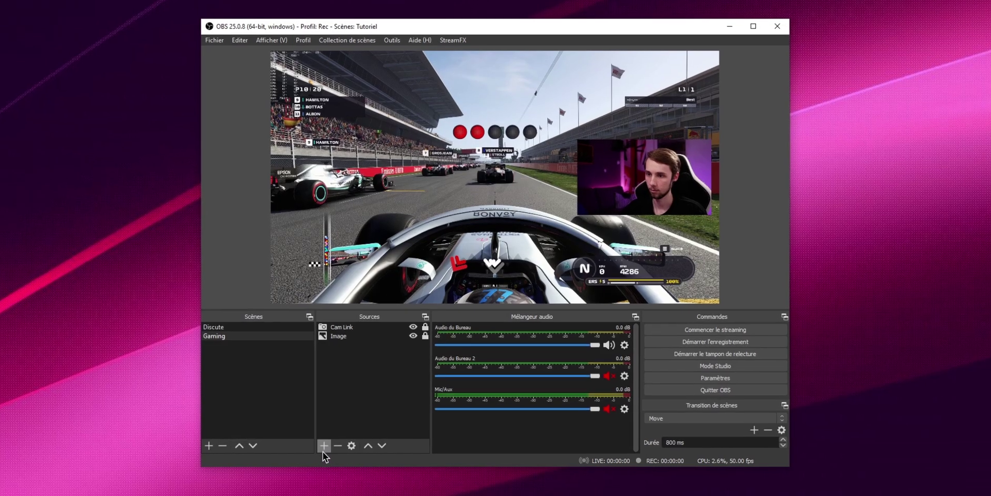
# Switch to OBS and create a new browser source named "Cadre animé" in the Gaming scene.
pyautogui.click(324, 445)
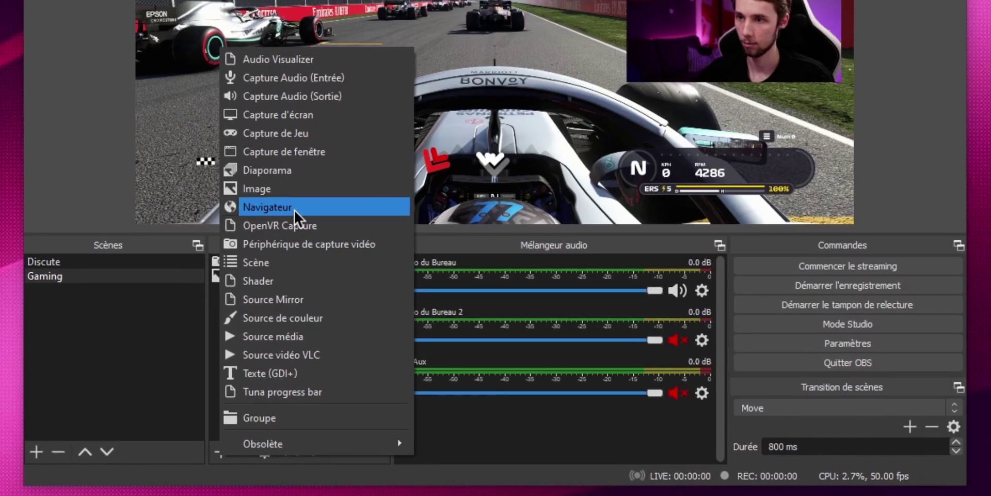
pyautogui.click(279, 199)
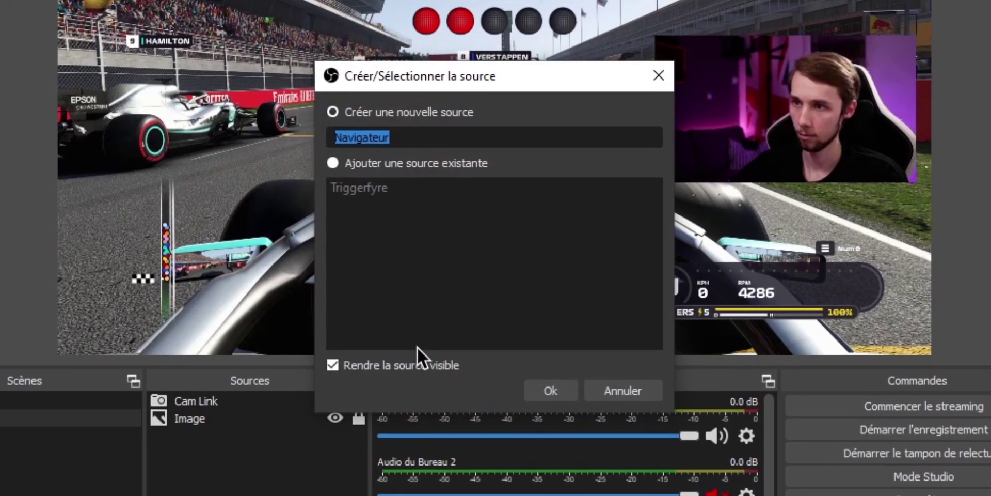
pyautogui.write('Cadre animé')
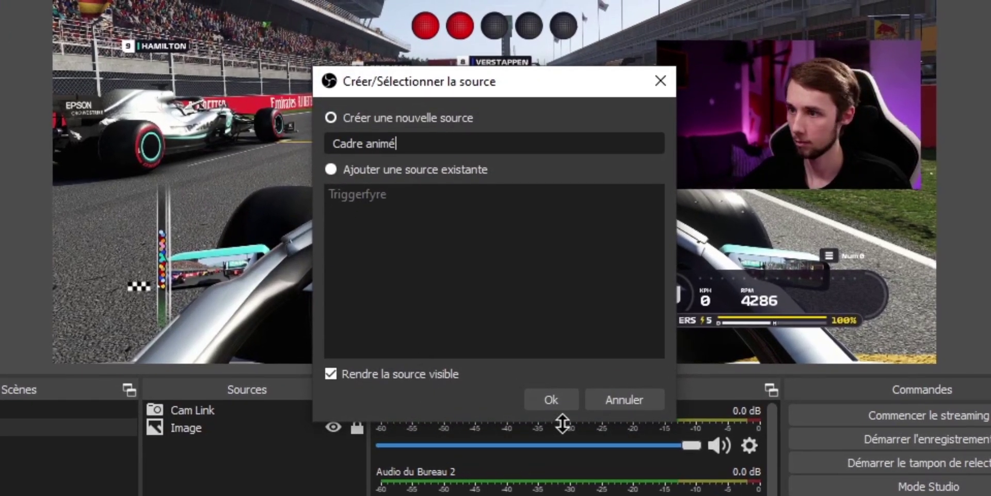
pyautogui.click(554, 405)
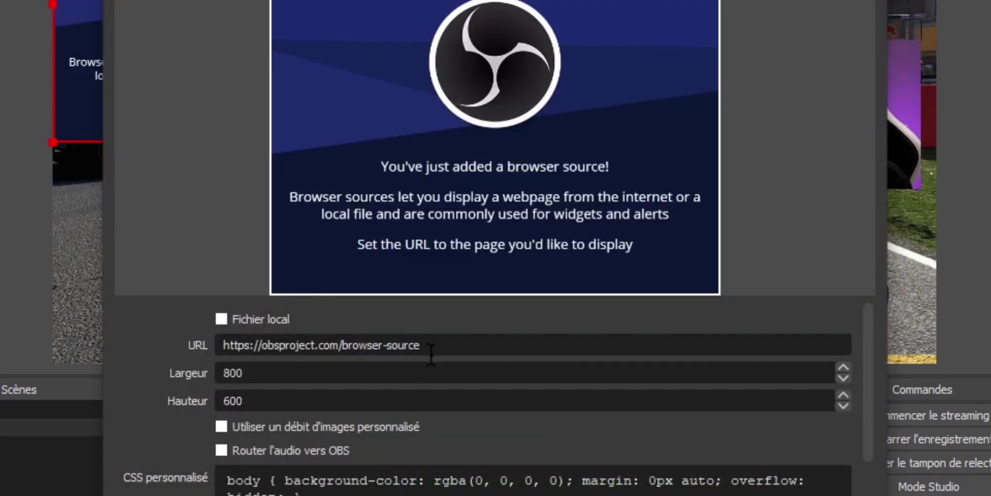
# Replace the browser source's default URL with the copied border link and set its size to 1920 by 1080.
pyautogui.moveTo(441, 346); pyautogui.dragTo(177, 338)
pyautogui.hotkey('ctrl', 'v')
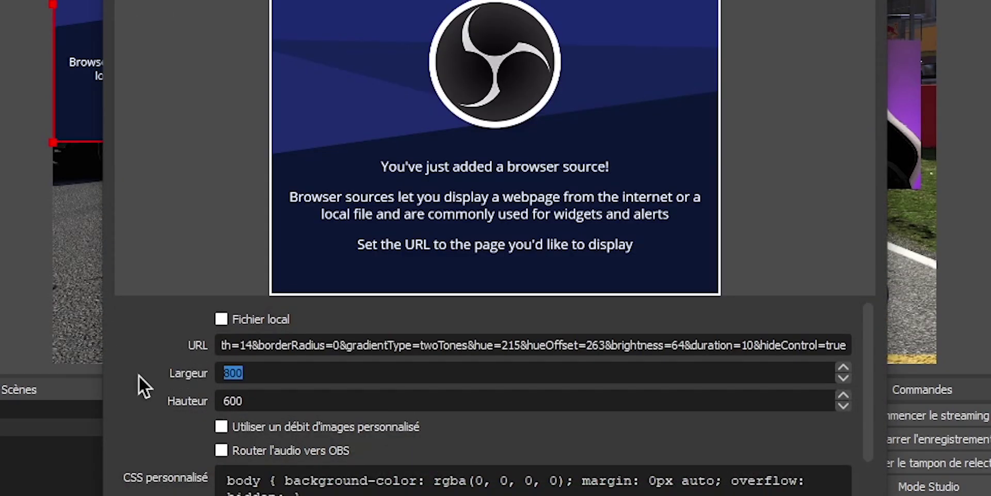
pyautogui.write('1920')
pyautogui.press('Tab')
pyautogui.write('1080')
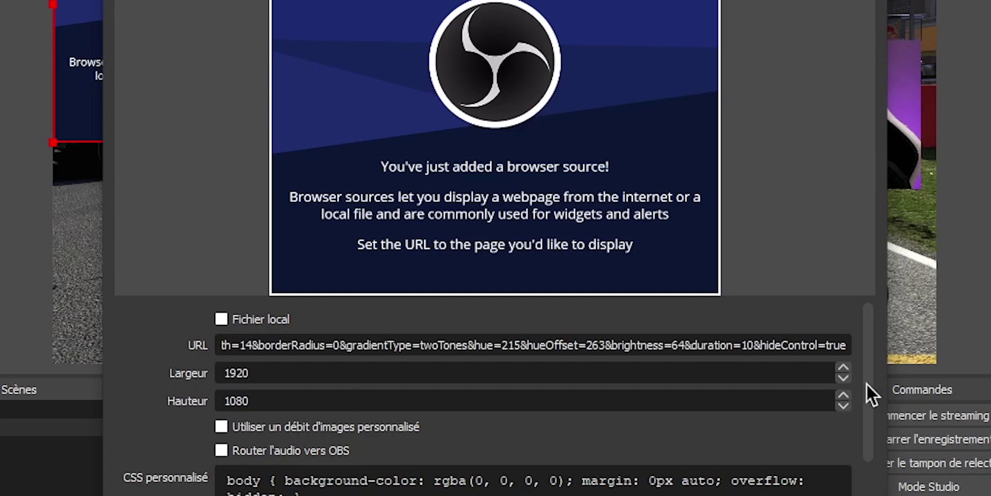
pyautogui.scroll(-3, 867, 385)
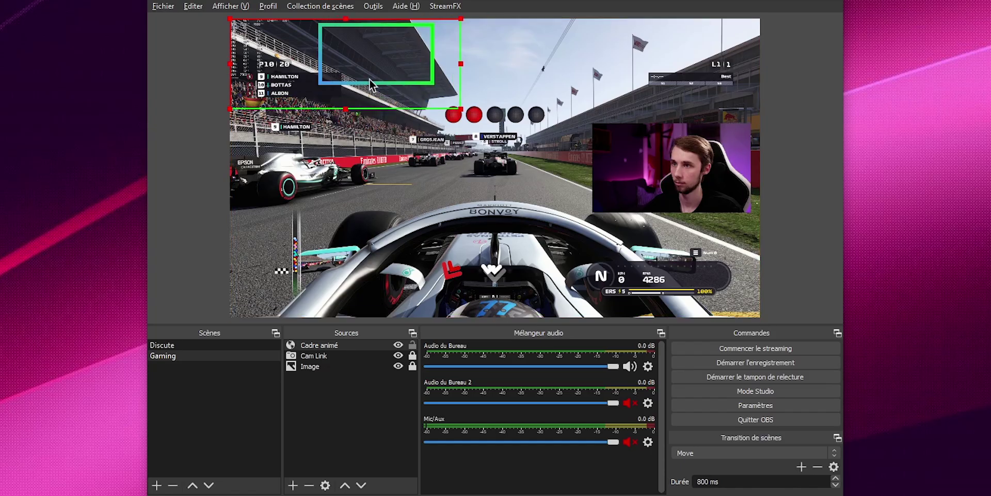
# Move the animated frame over the webcam image so that it surrounds it, and deselect the source.
pyautogui.moveTo(391, 67); pyautogui.dragTo(696, 182)
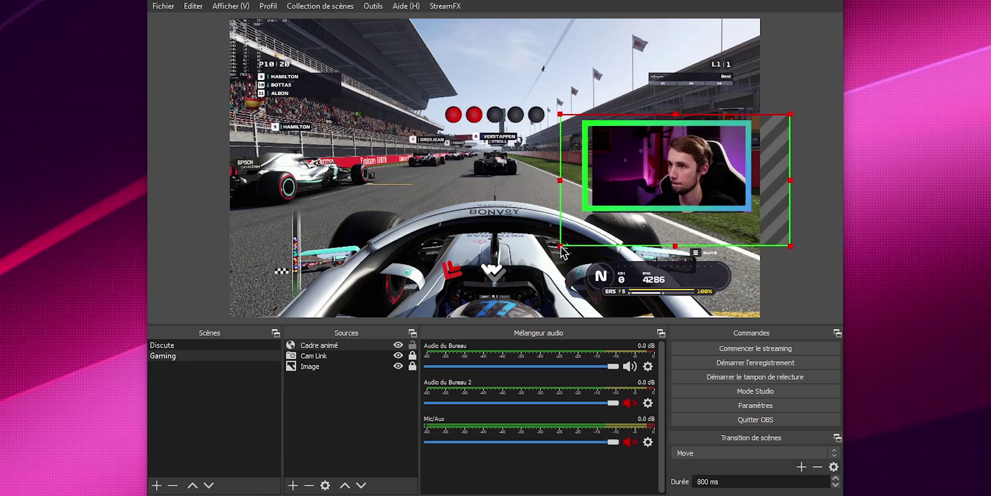
pyautogui.click(809, 288)
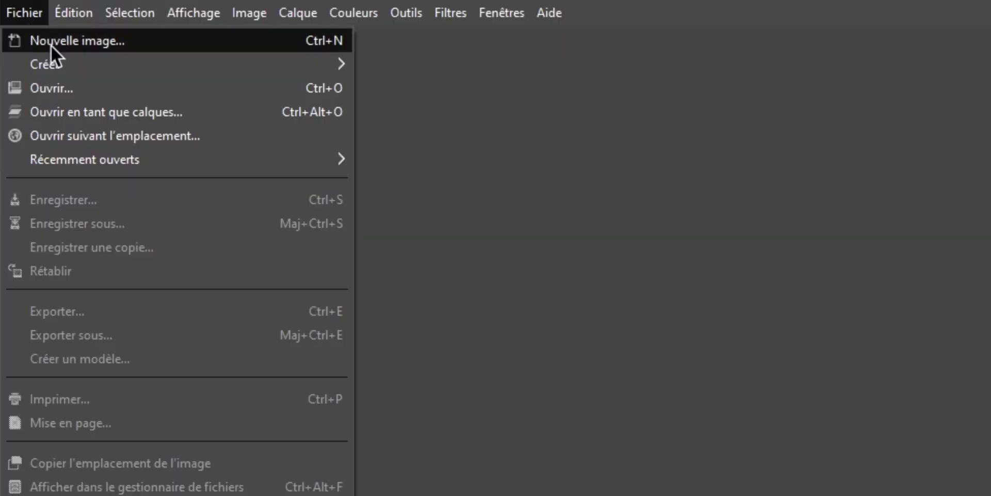
# Switch to GIMP and create a new 1000 x 1000 px image filled with transparency.
pyautogui.click(51, 46)
pyautogui.write('100')
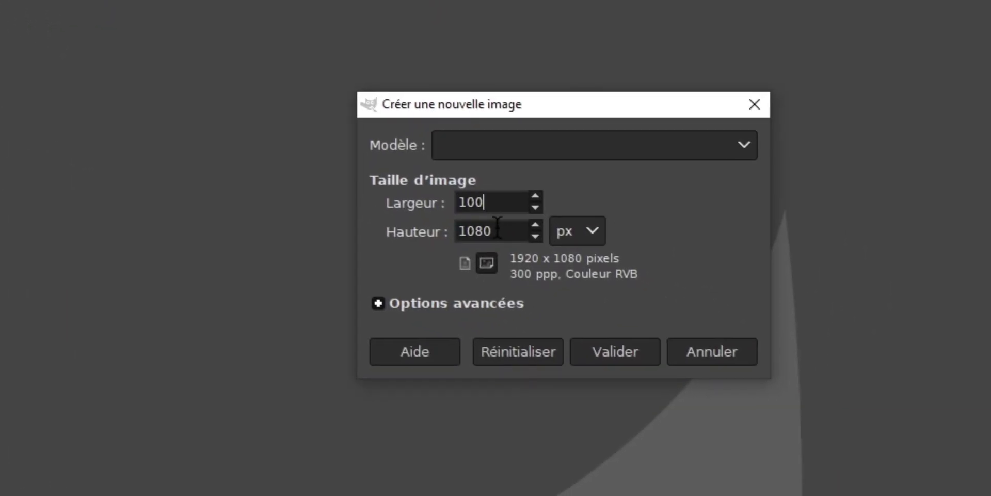
pyautogui.write('0')
pyautogui.press('Tab')
pyautogui.write('1000')
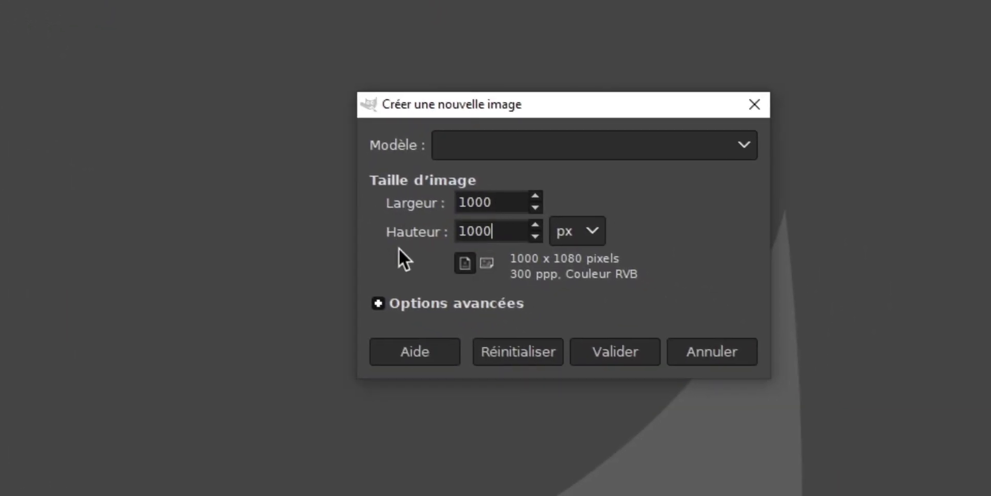
pyautogui.click(379, 304)
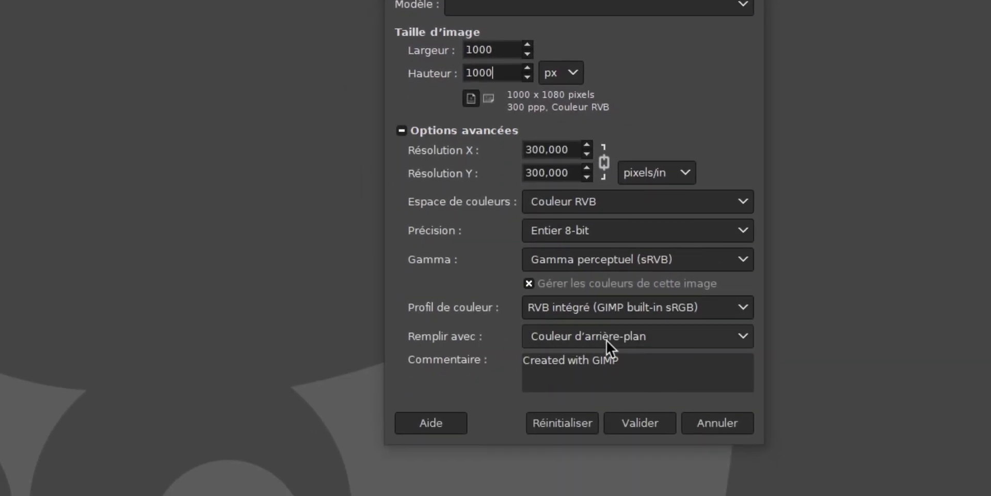
pyautogui.click(656, 341)
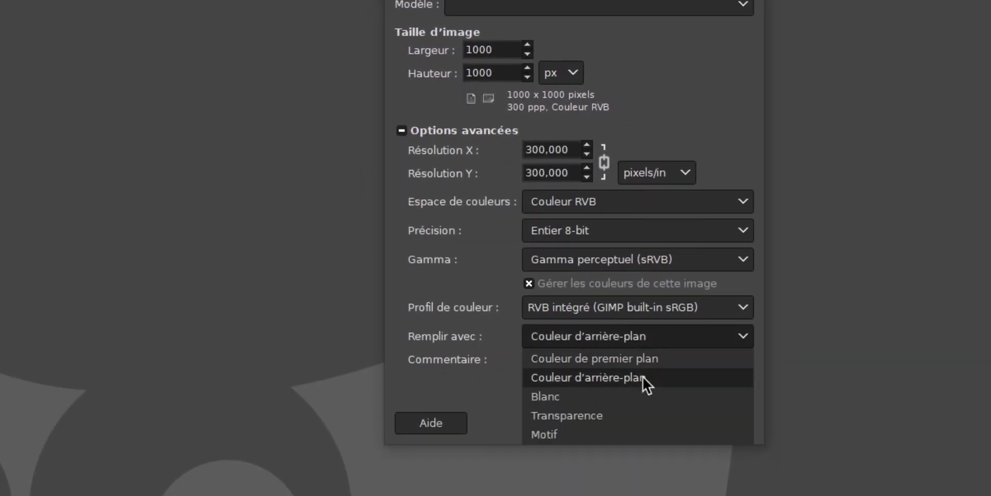
pyautogui.click(543, 416)
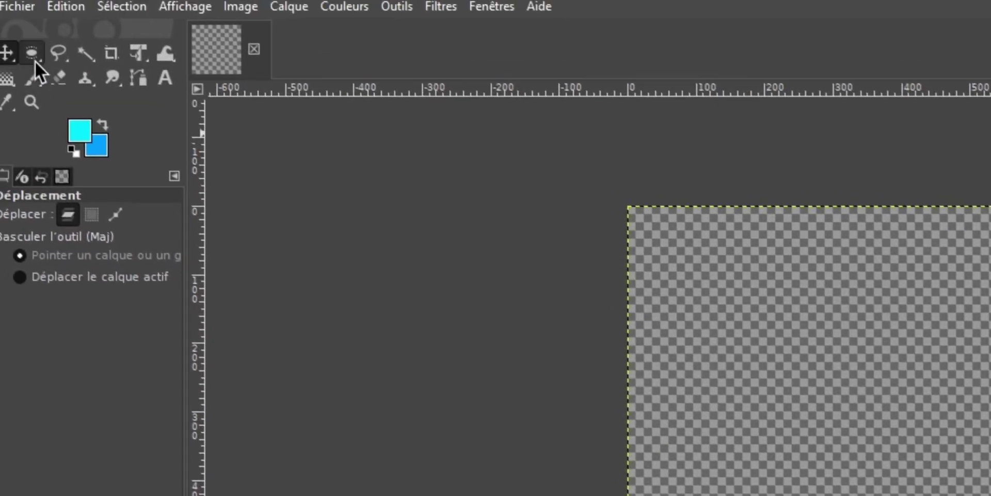
# Draw a circular selection with the Ellipse Select tool, spanning the whole canvas from corner to corner.
pyautogui.moveTo(41, 64)
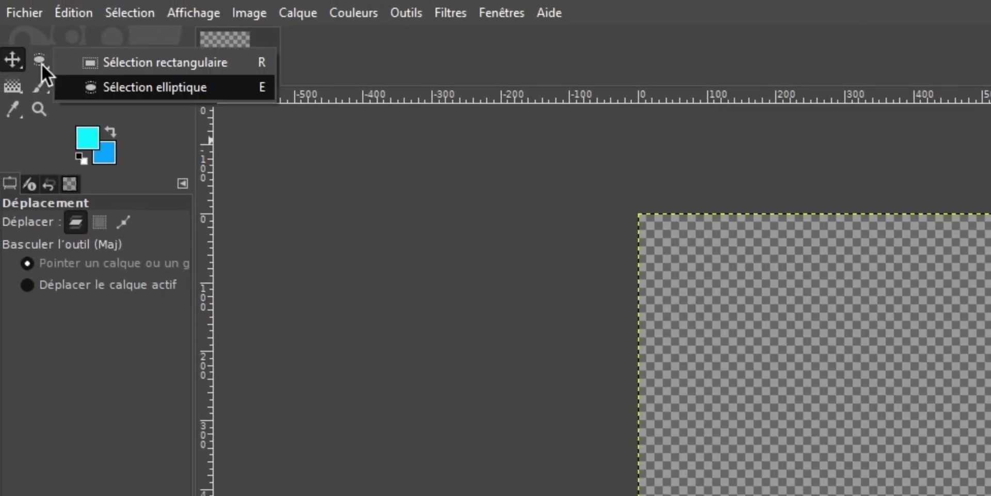
pyautogui.click(123, 87)
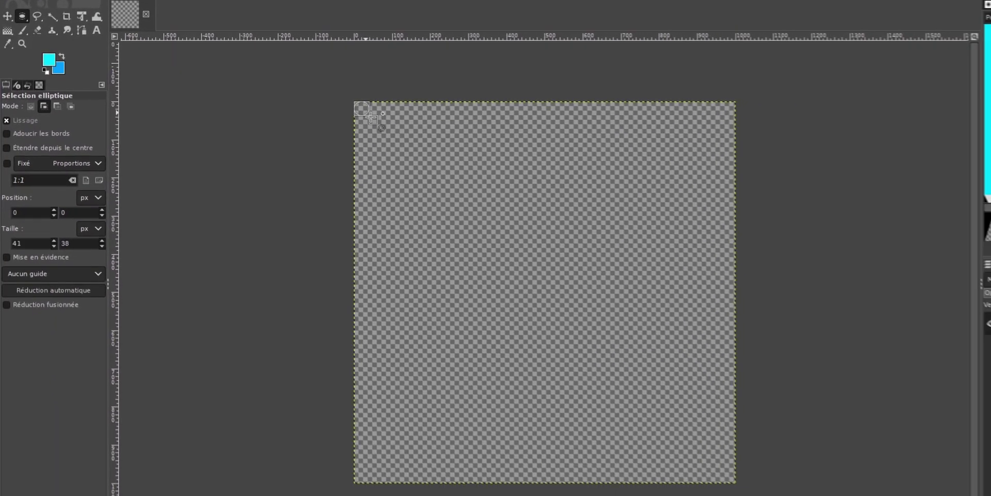
pyautogui.moveTo(607, 200); pyautogui.dragTo(899, 456)
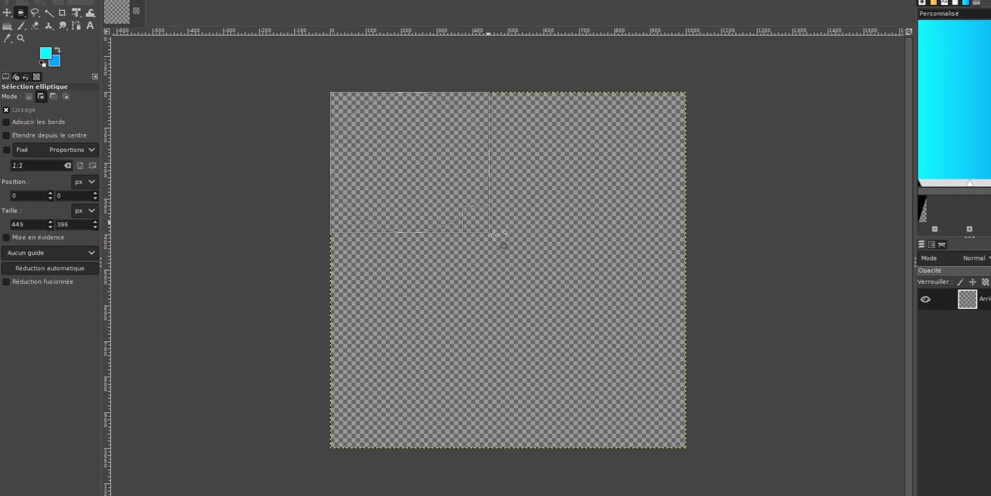
pyautogui.moveTo(493, 235); pyautogui.dragTo(664, 432)
# Activate the Gradient tool and set the foreground color to red (ff0000).
pyautogui.press('g')
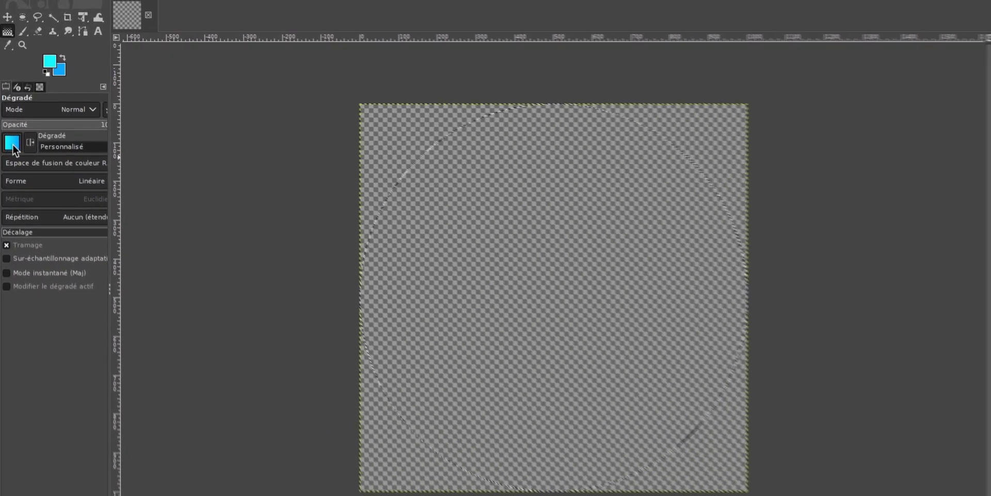
pyautogui.click(11, 124)
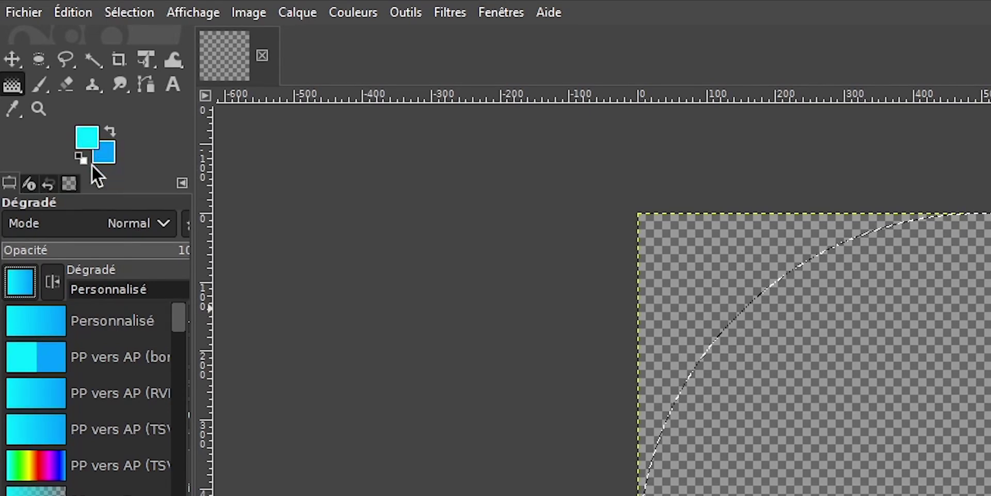
pyautogui.click(23, 284)
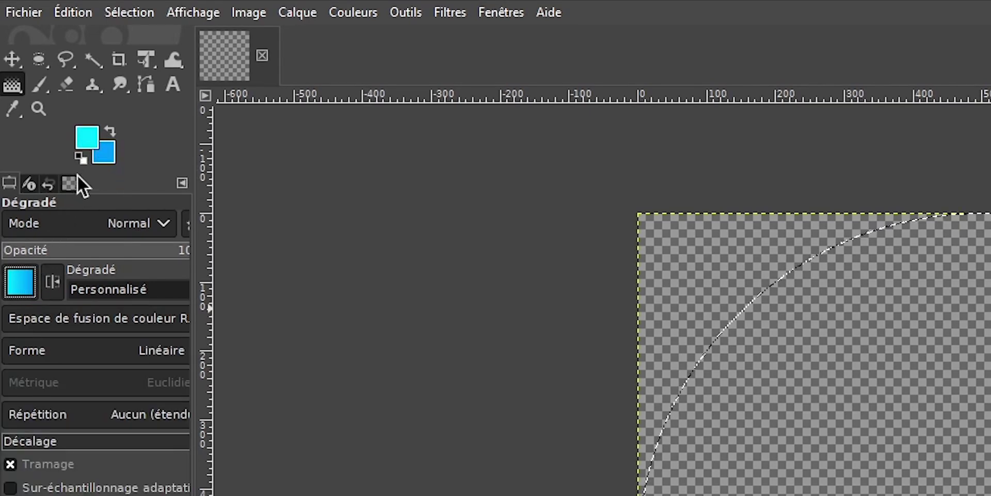
pyautogui.click(87, 137)
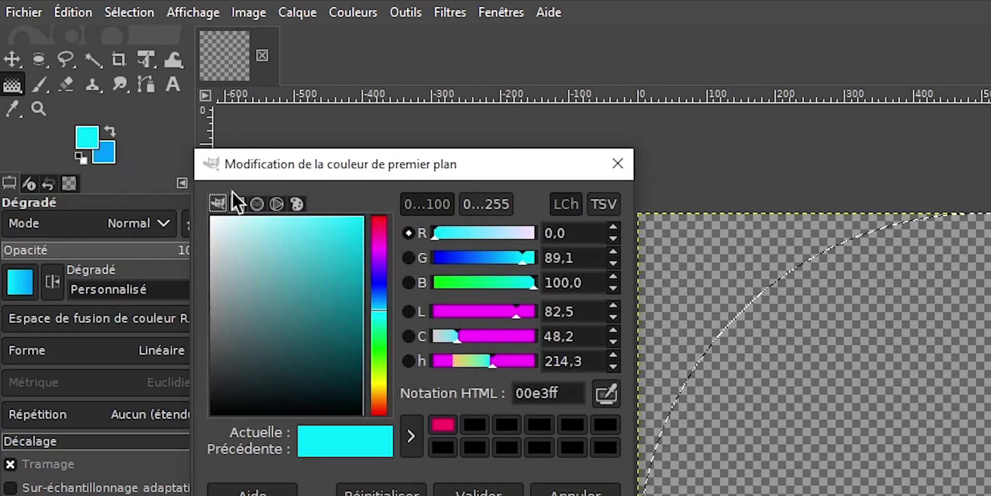
pyautogui.moveTo(376, 309); pyautogui.dragTo(381, 211)
pyautogui.moveTo(351, 241); pyautogui.dragTo(372, 213)
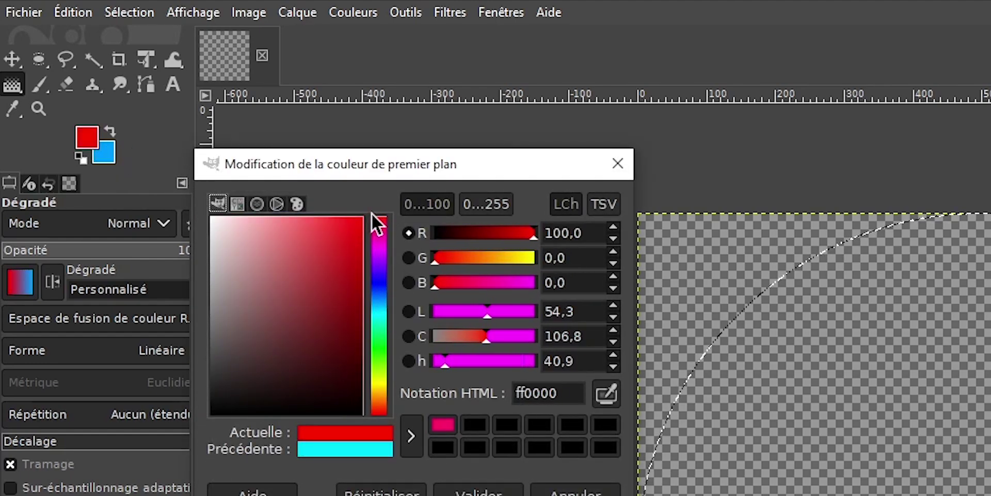
pyautogui.click(479, 493)
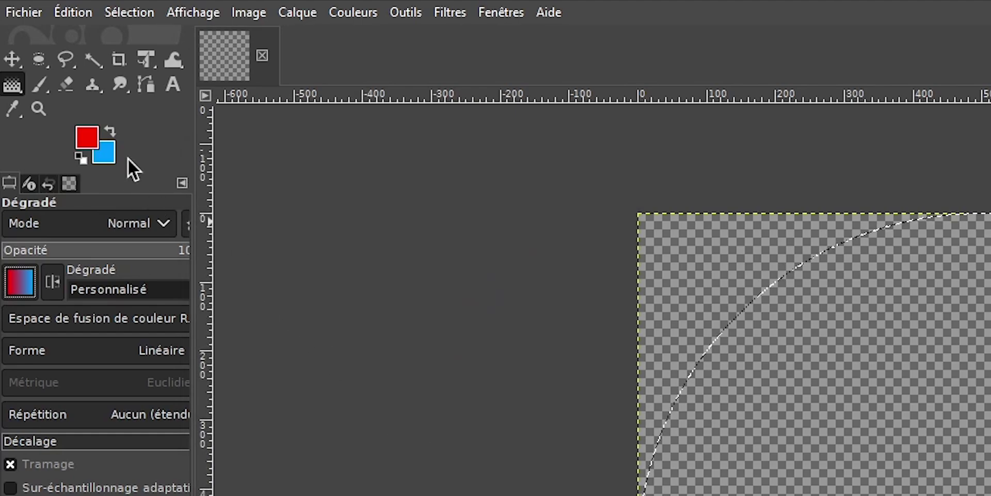
# Swap the foreground and background colors, and set the new foreground color to magenta (ff00c6).
pyautogui.click(111, 132)
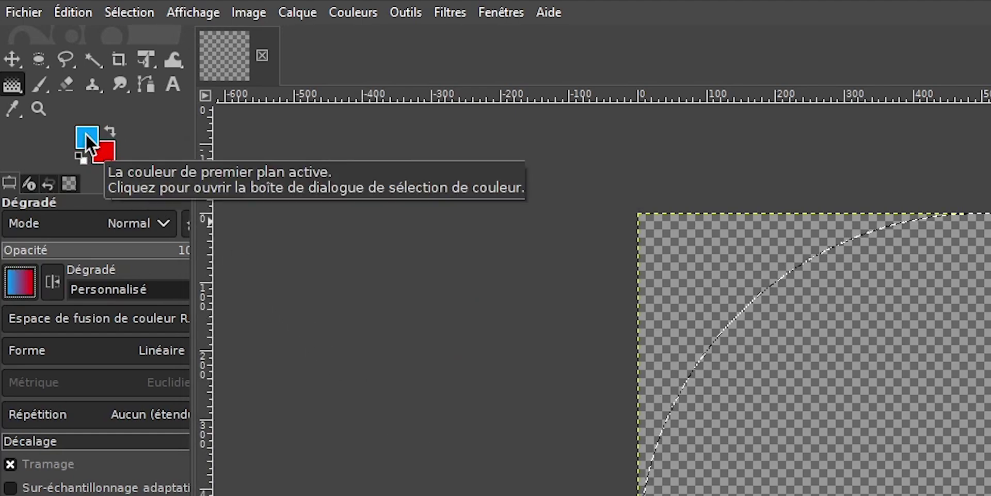
pyautogui.click(88, 139)
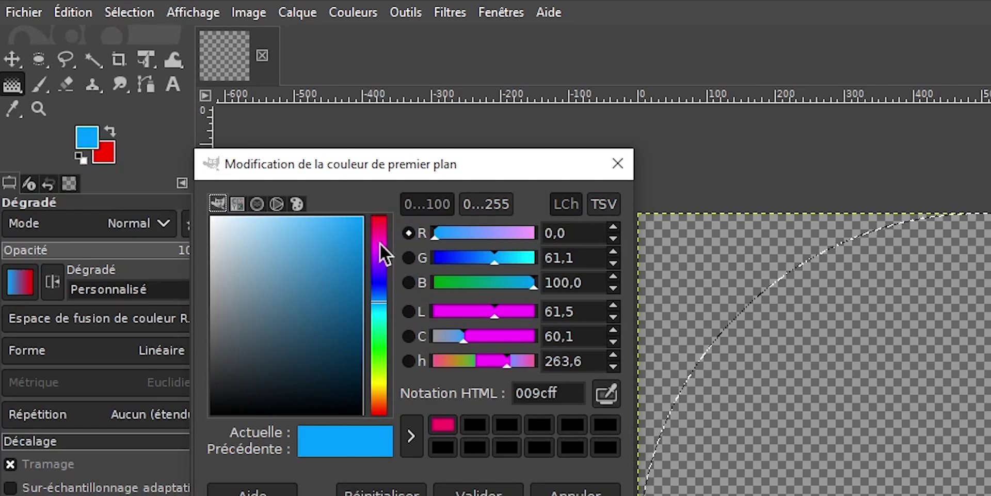
pyautogui.moveTo(380, 244)
pyautogui.mouseDown()
pyautogui.moveTo(380, 228)
pyautogui.moveTo(381, 243)
pyautogui.moveTo(357, 222)
pyautogui.moveTo(378, 209)
pyautogui.mouseUp()
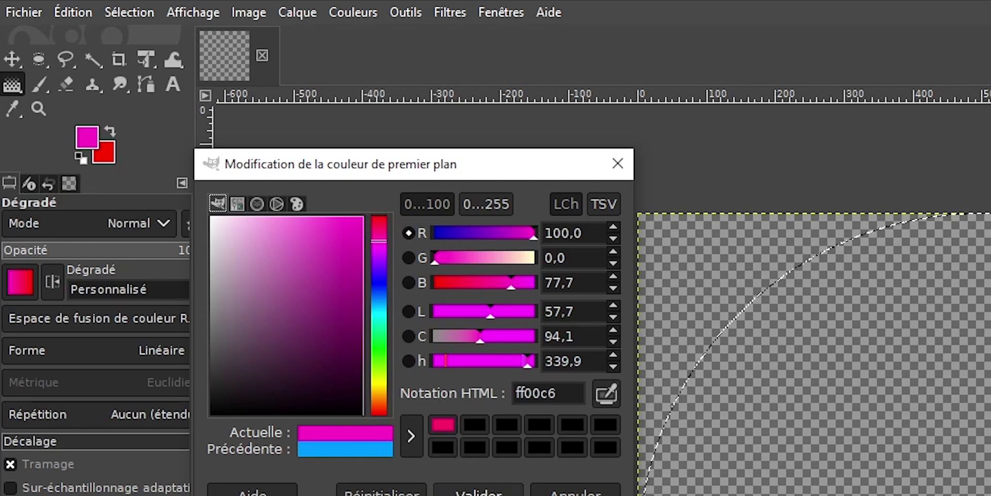
pyautogui.click(478, 490)
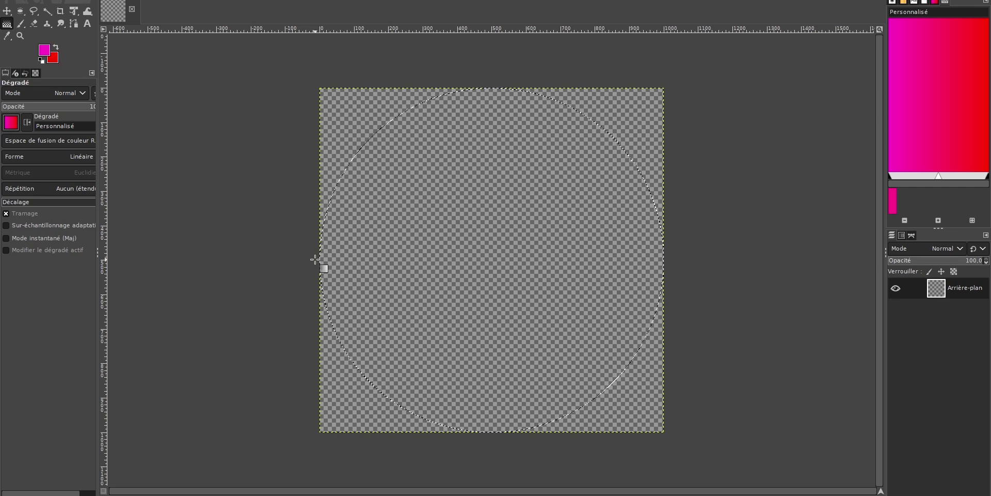
# Fill the circular selection with a horizontal linear gradient from magenta at its left edge to red at its right edge.
pyautogui.keyDown('shift'); pyautogui.click(316, 259); pyautogui.keyUp('shift')
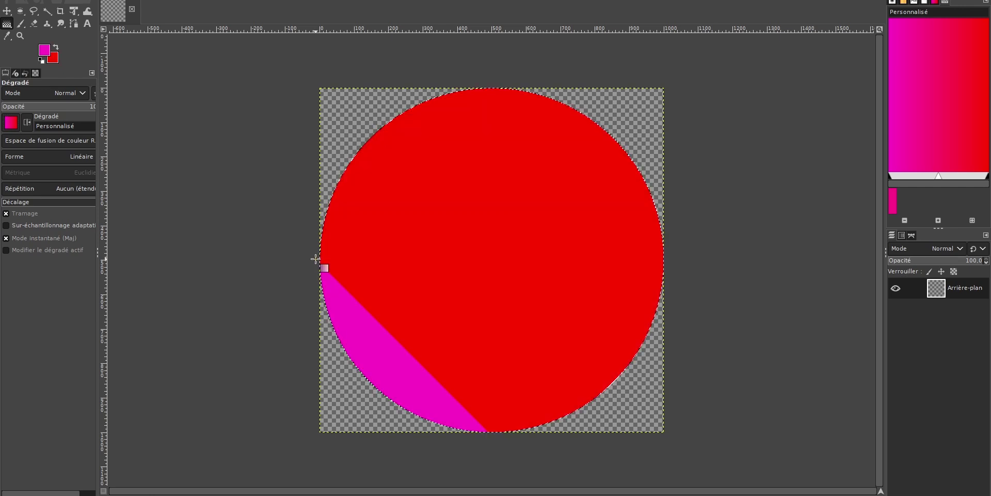
pyautogui.moveTo(357, 260); pyautogui.dragTo(430, 258)
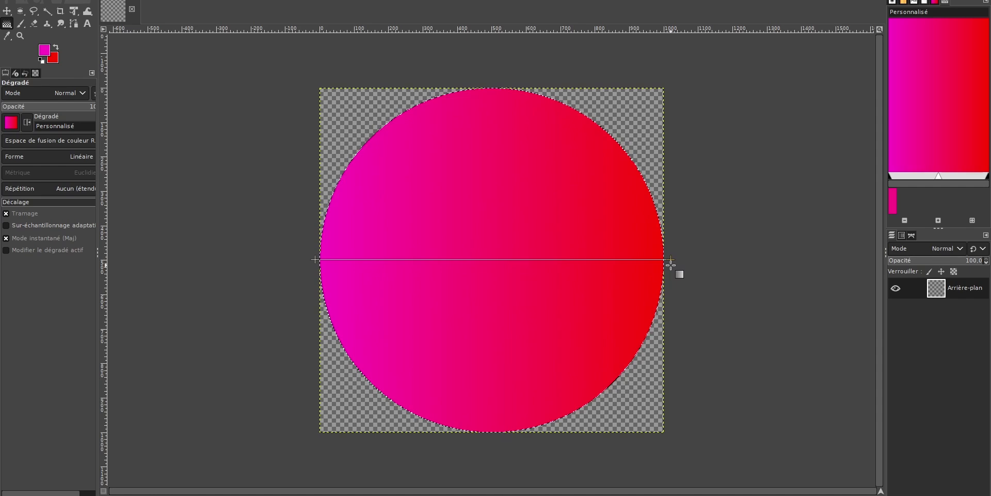
pyautogui.moveTo(671, 263); pyautogui.dragTo(670, 264)
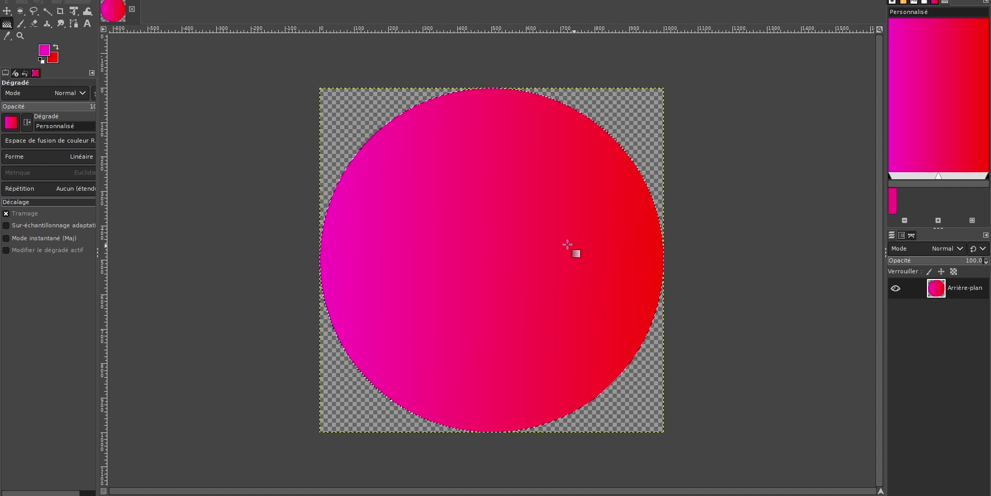
pyautogui.click(8, 14)
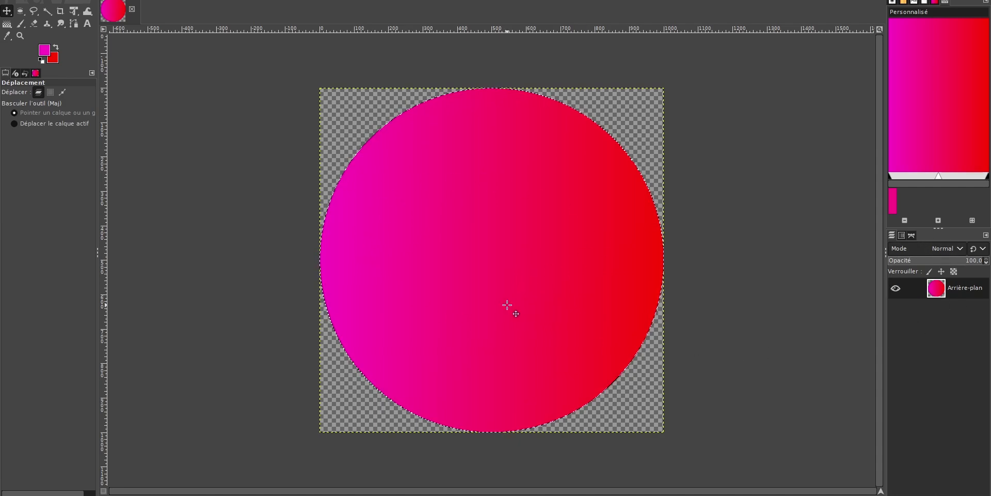
# Export the gradient circle as a PNG image into the Documents folder.
pyautogui.click(18, 7)
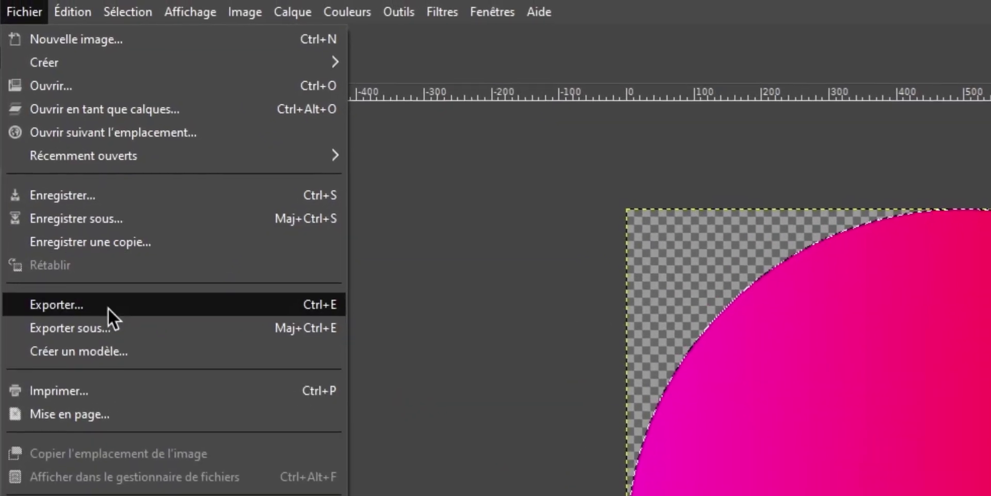
pyautogui.click(117, 336)
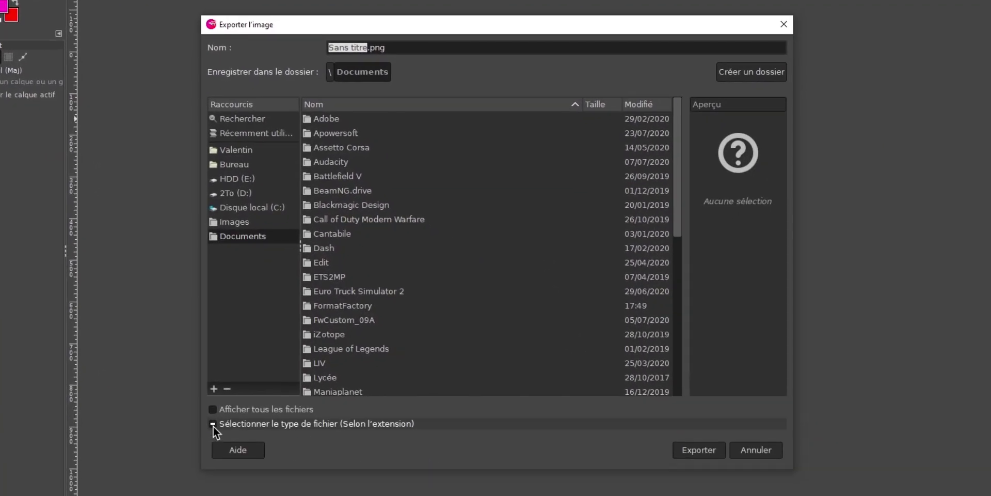
pyautogui.click(212, 298)
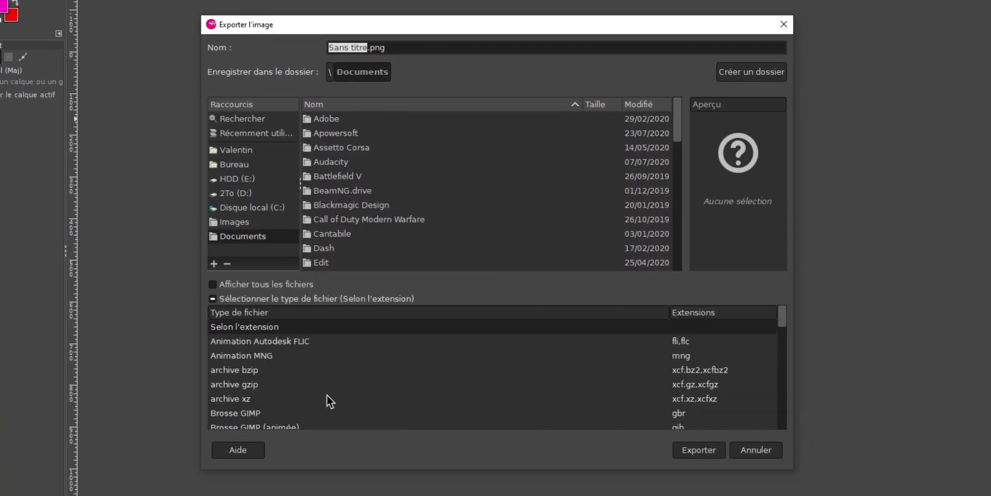
pyautogui.scroll(-10, 331, 393)
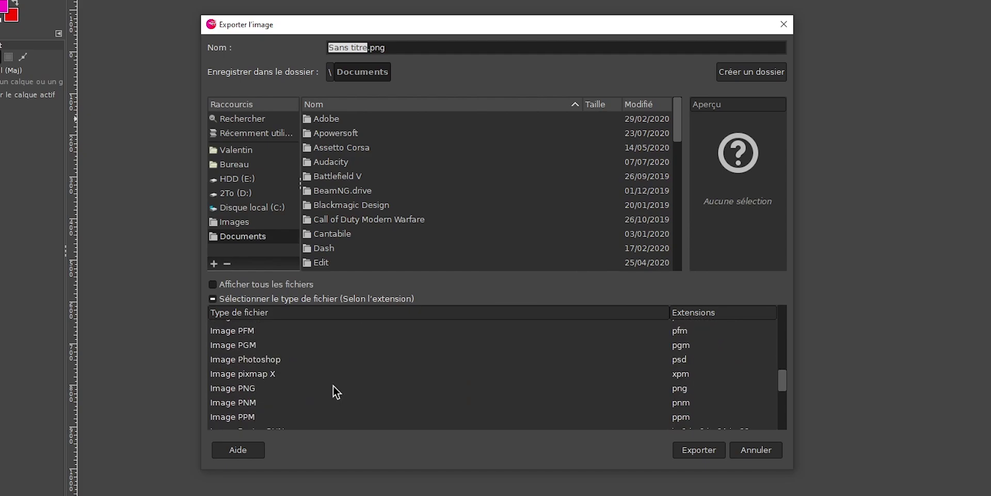
pyautogui.click(240, 389)
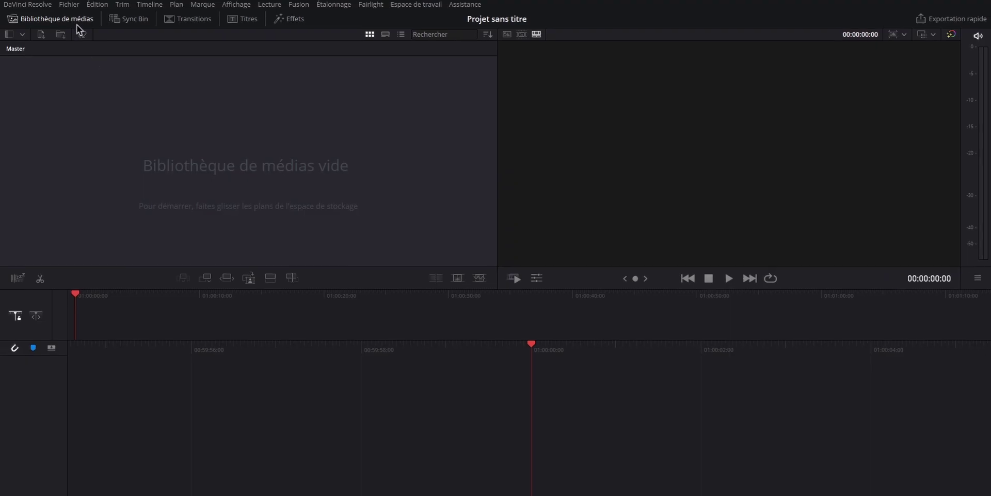
# Switch to DaVinci Resolve and set the project's timeline frame rate to 60 frames per second.
pyautogui.click(77, 4)
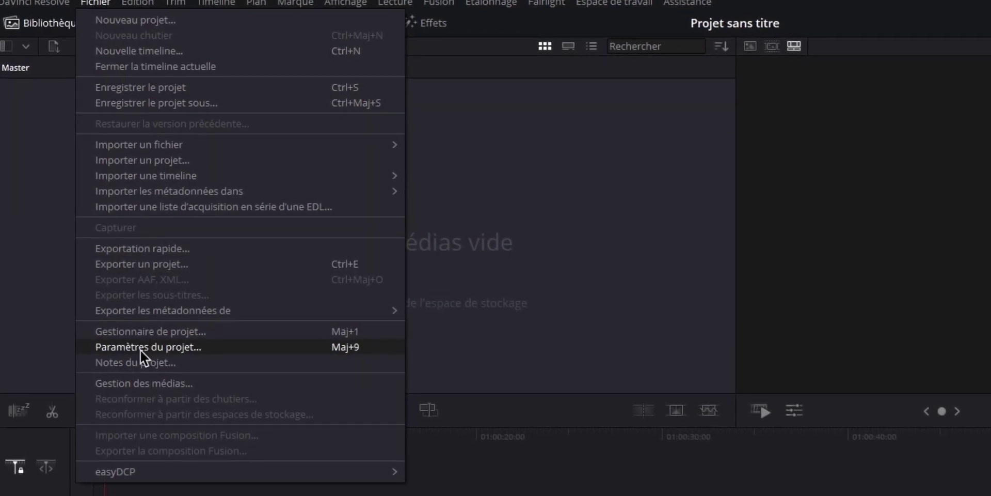
pyautogui.click(146, 341)
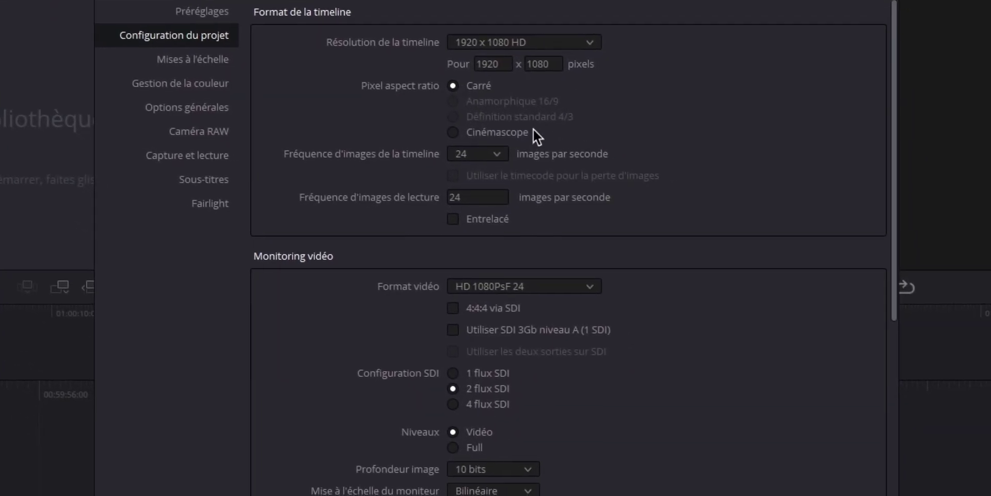
pyautogui.click(526, 170)
pyautogui.click(468, 325)
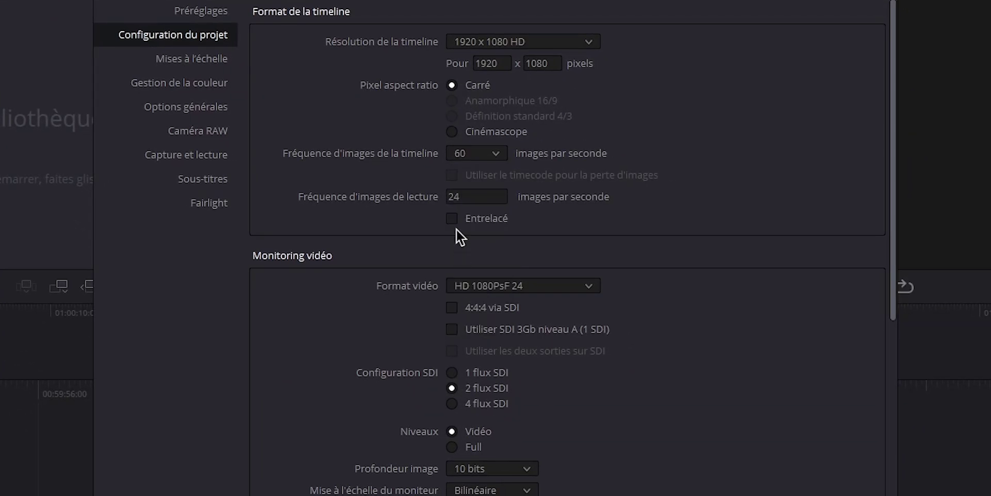
# Set the project's playback frame rate to 60 frames per second and change the video monitoring format.
pyautogui.click(537, 63)
pyautogui.click(501, 63)
pyautogui.click(404, 84)
pyautogui.click(473, 196)
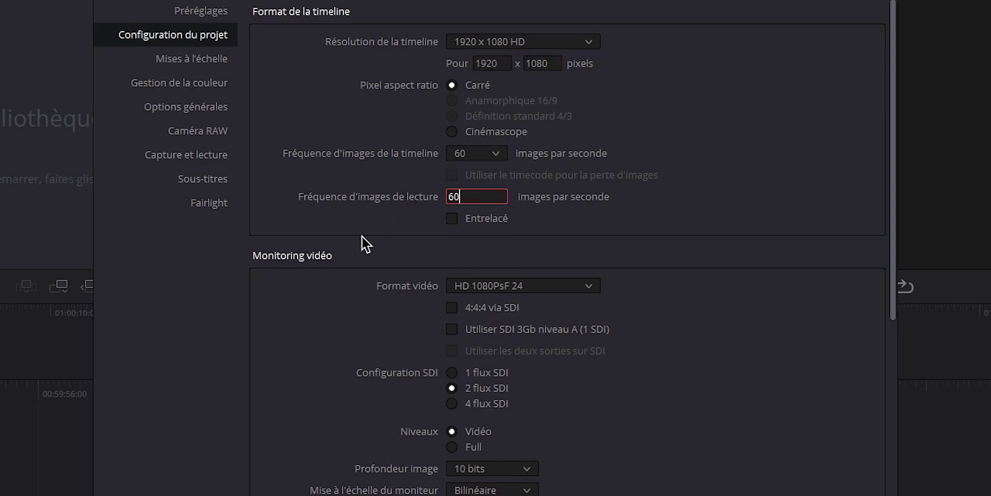
pyautogui.press('Return')
pyautogui.click(584, 287)
pyautogui.scroll(-5, 555, 428)
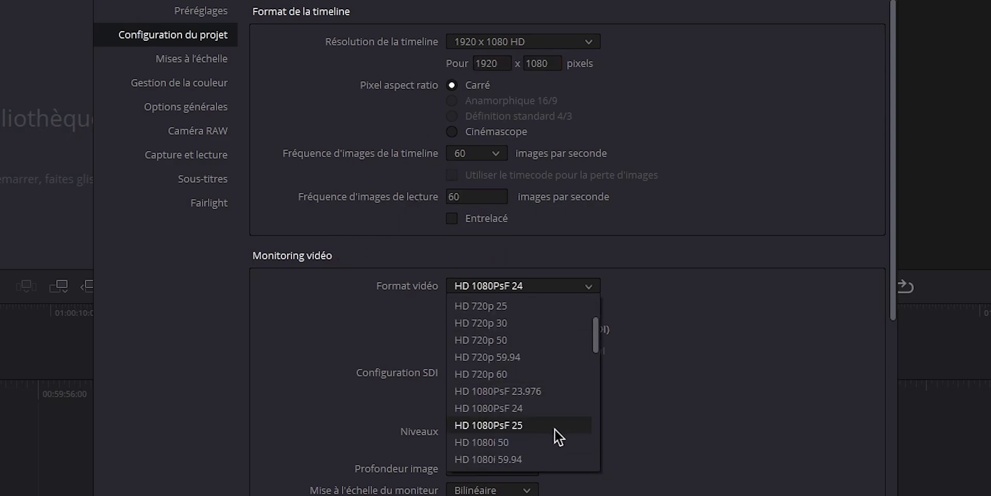
pyautogui.click(521, 457)
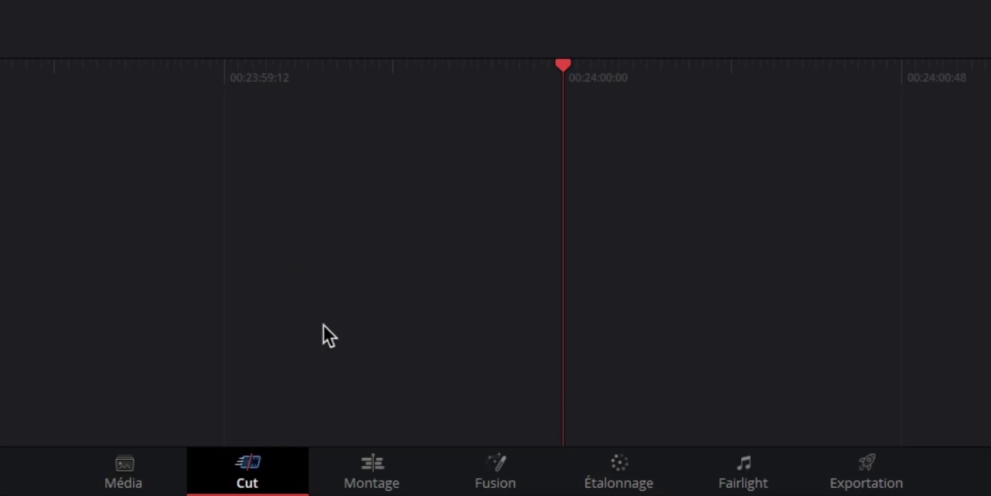
# On the Edit page, place Sans titre.png at the start of track Vidéo 1 and set its duration to 15 seconds.
pyautogui.click(382, 464)
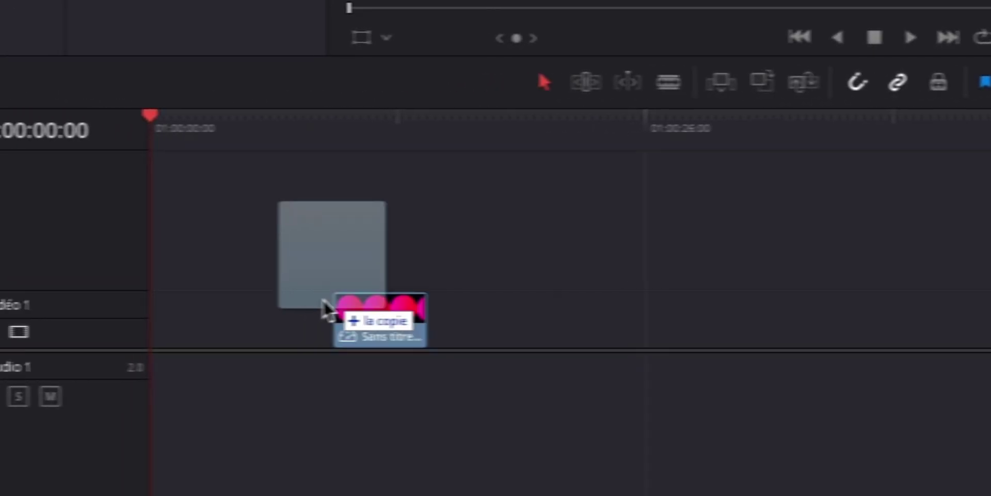
pyautogui.moveTo(324, 301); pyautogui.dragTo(243, 311)
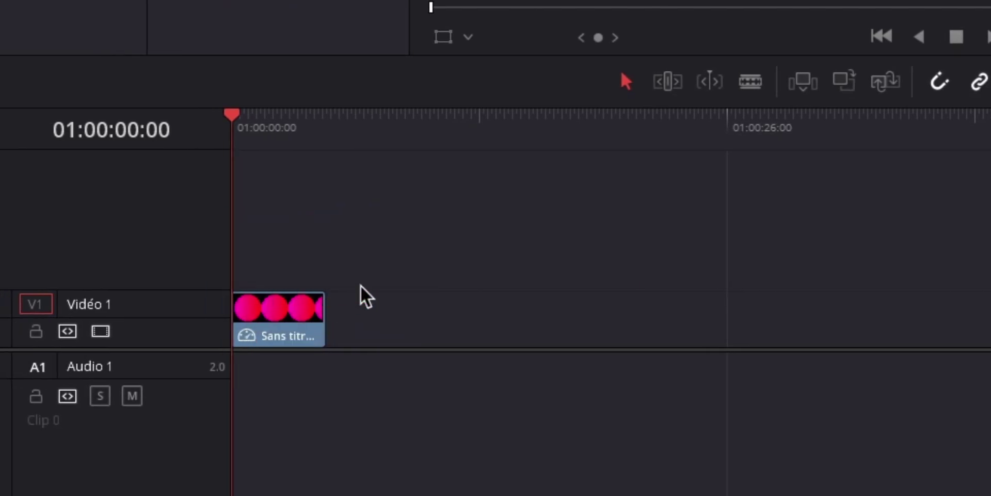
pyautogui.rightClick(297, 311)
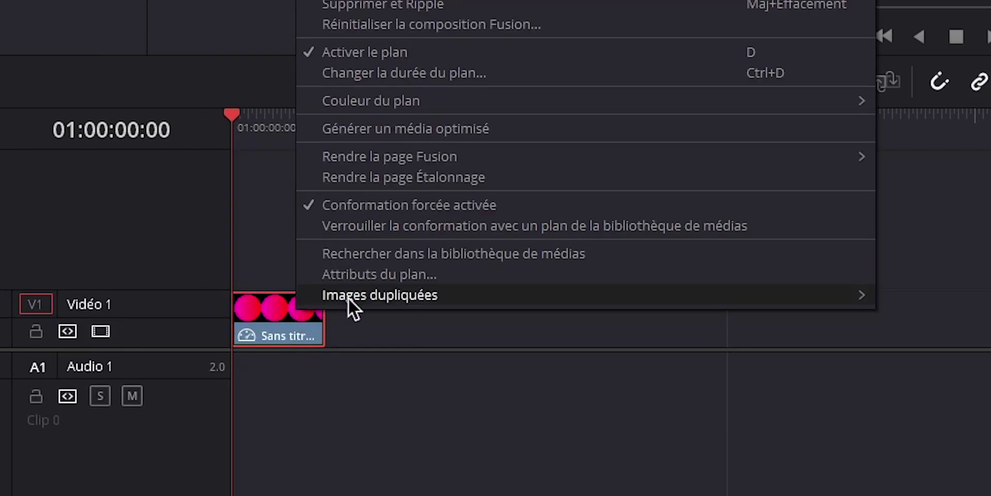
pyautogui.click(426, 82)
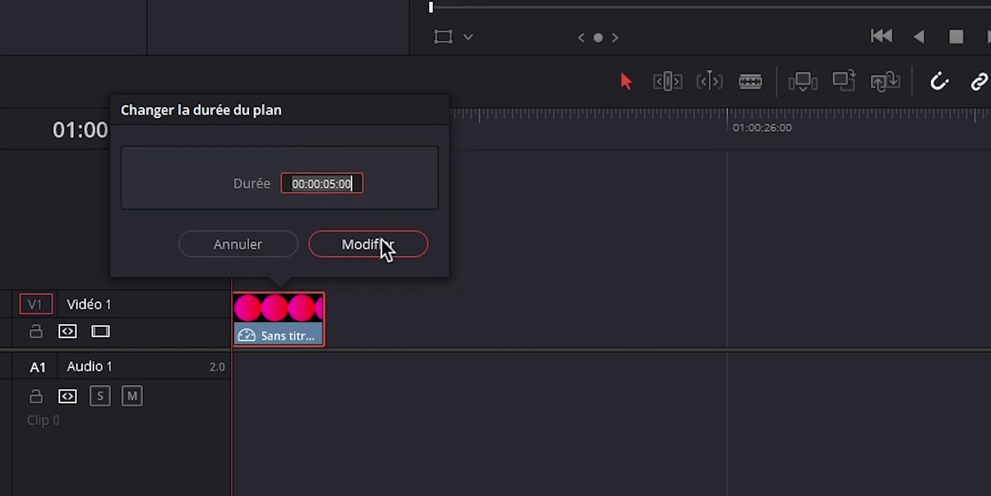
pyautogui.press('Left')
pyautogui.press('Left')
pyautogui.press('Left')
pyautogui.press('Left')
pyautogui.press('Left')
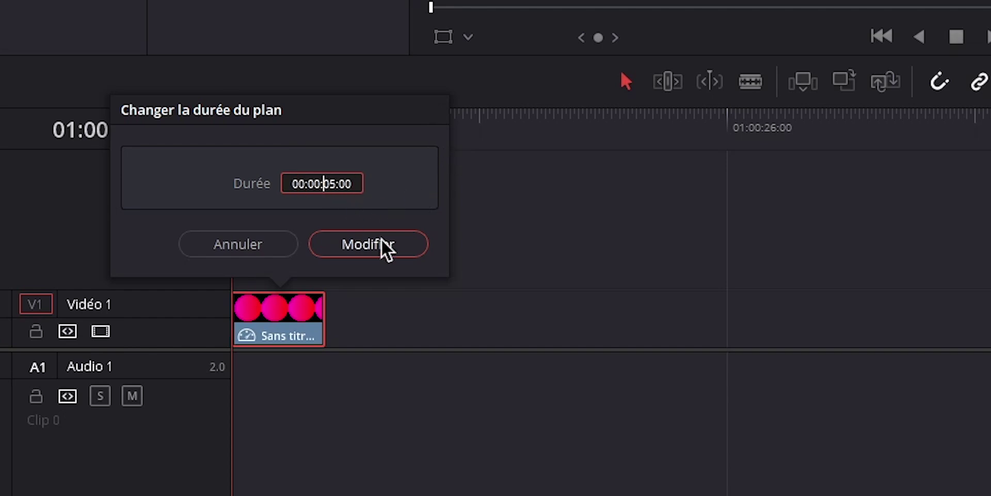
pyautogui.write('1')
pyautogui.click(382, 239)
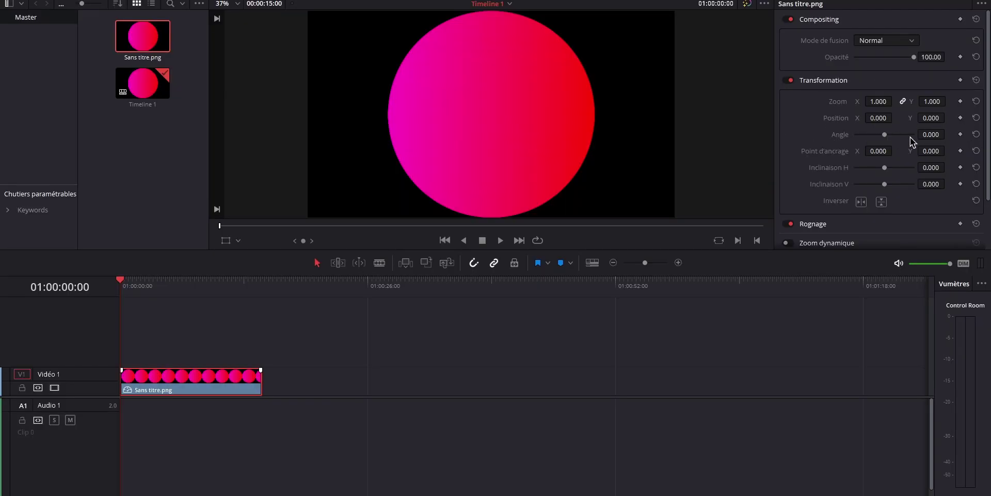
# Animate the clip's rotation with an angle keyframe at its start and one of 360 at its end.
pyautogui.click(961, 135)
pyautogui.moveTo(122, 284); pyautogui.dragTo(269, 287)
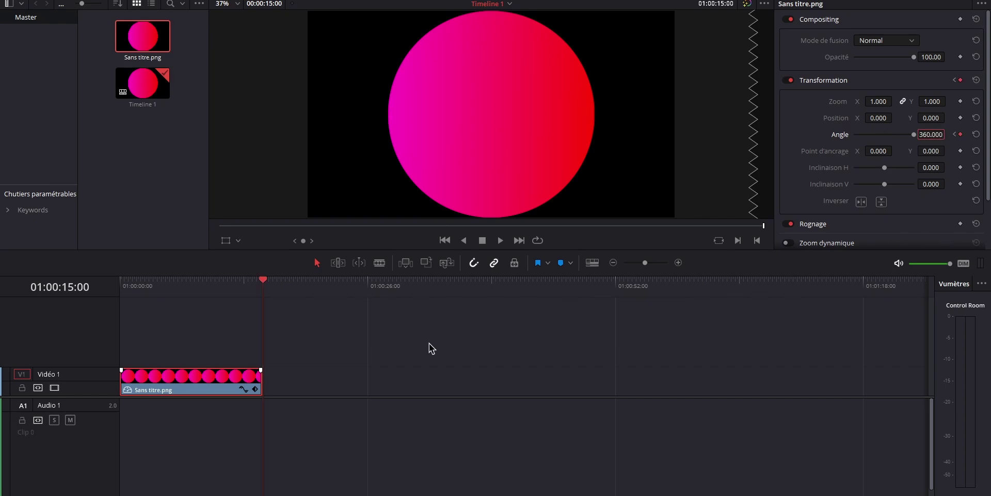
pyautogui.moveTo(264, 285)
pyautogui.mouseDown()
pyautogui.moveTo(126, 288)
pyautogui.moveTo(263, 293)
pyautogui.mouseUp()
# Convert the rotating circle clip into a compound clip named Compound Clip 1.
pyautogui.rightClick(205, 377)
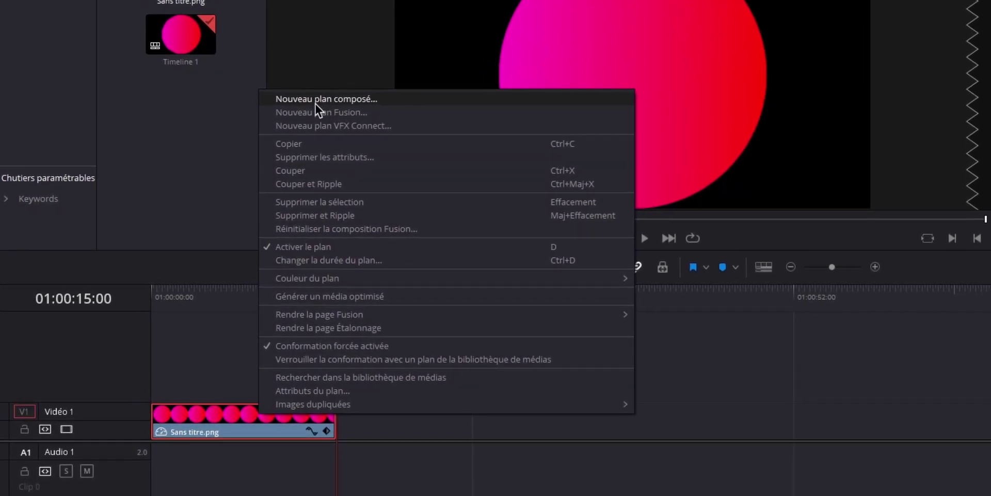
pyautogui.click(351, 100)
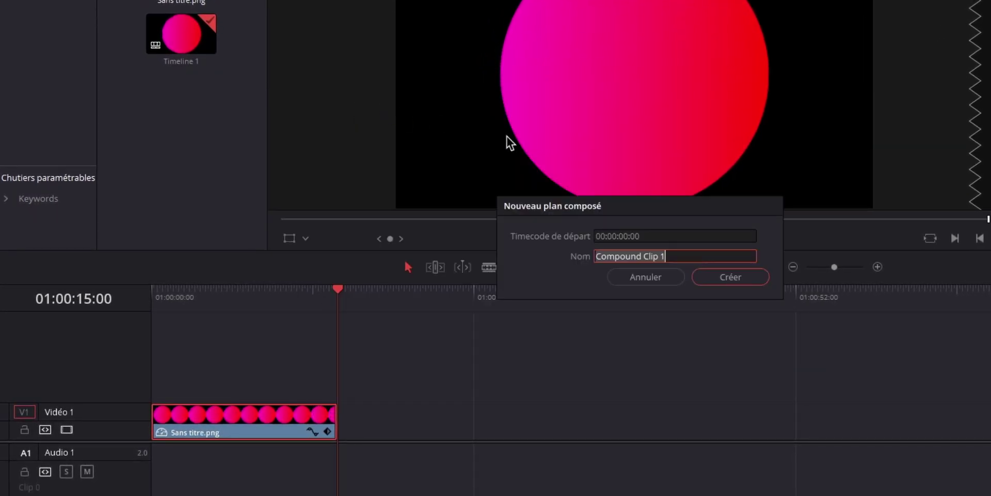
pyautogui.click(727, 283)
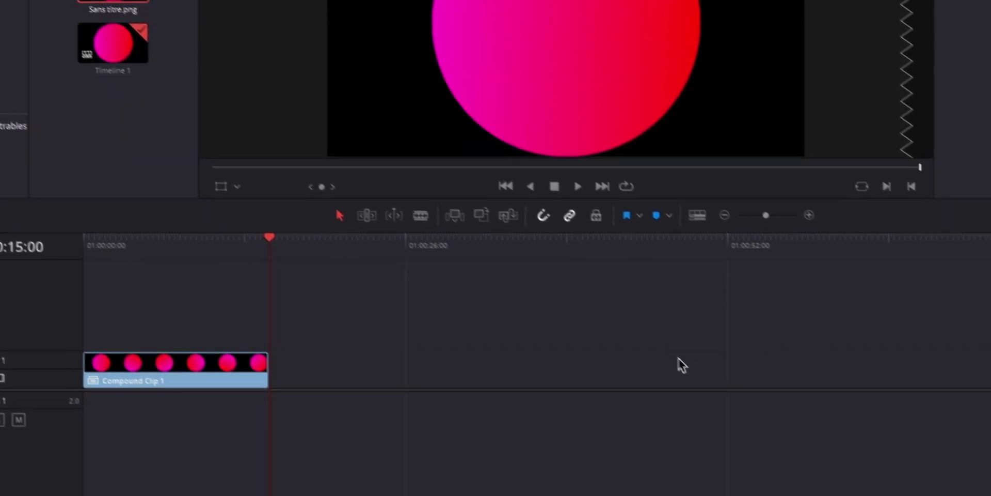
# On the Color page, add an alpha output and connect node 01's alpha output to it and its alpha input to the source.
pyautogui.click(607, 488)
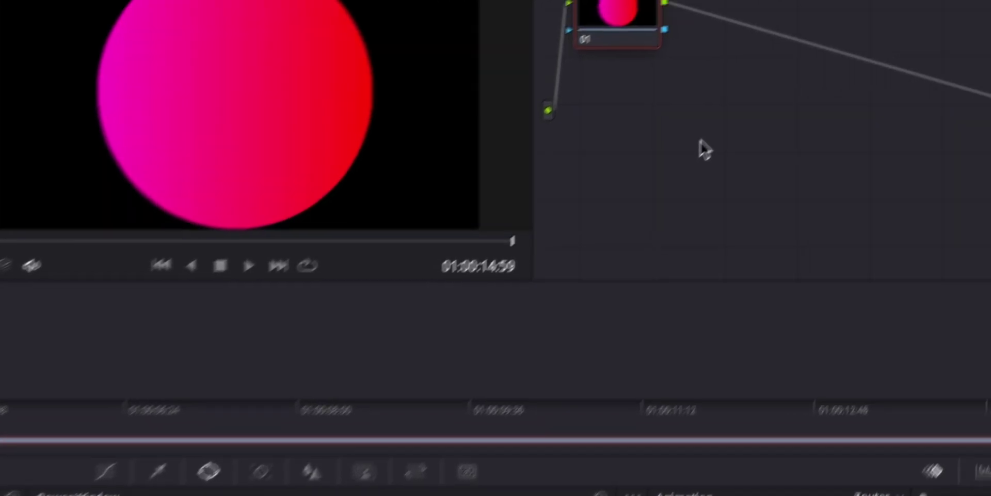
pyautogui.rightClick(705, 150)
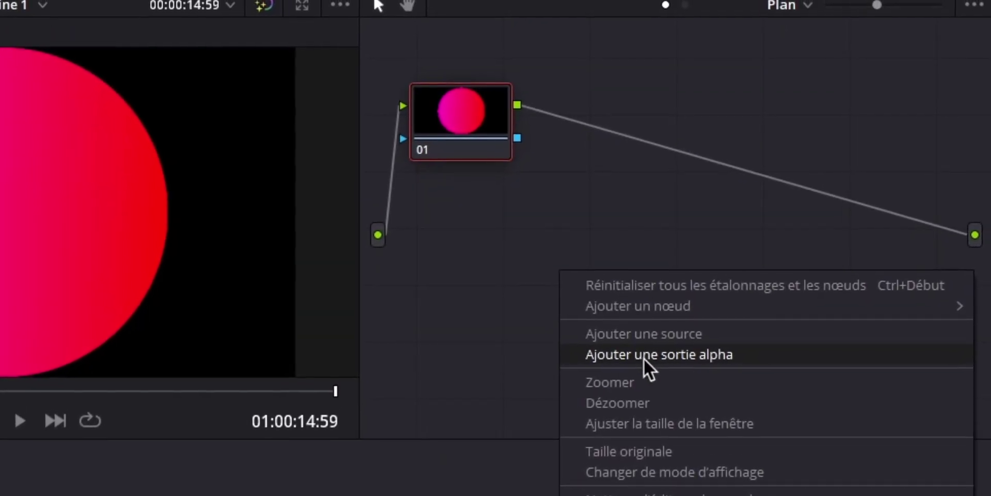
pyautogui.click(673, 362)
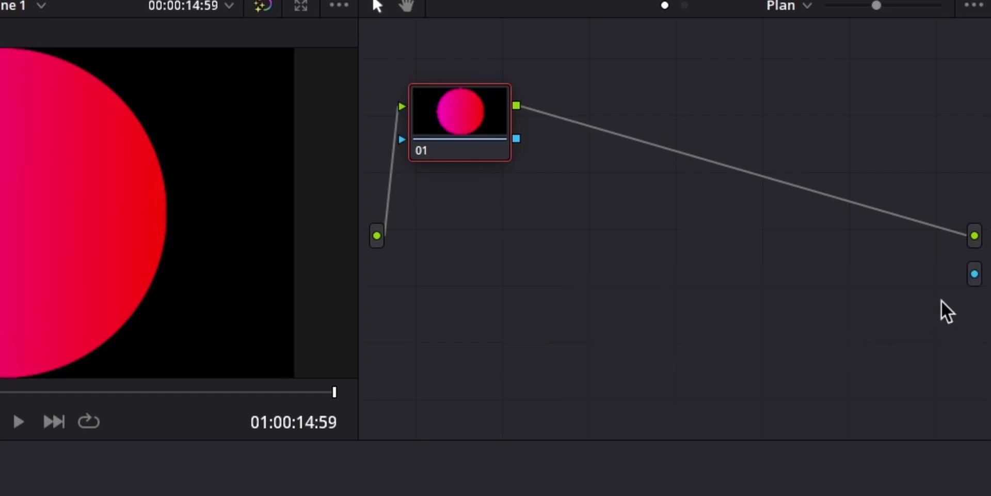
pyautogui.moveTo(827, 265); pyautogui.dragTo(517, 139)
pyautogui.moveTo(404, 141); pyautogui.dragTo(379, 240)
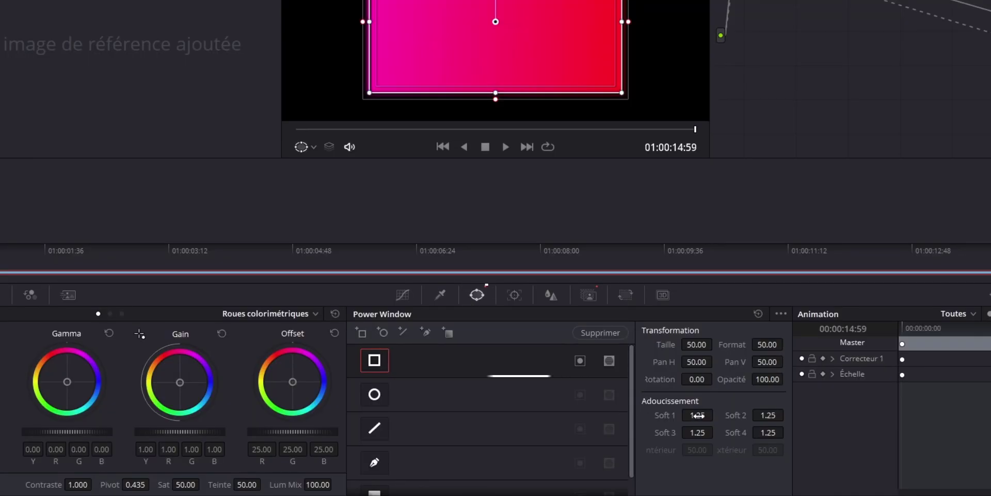
# Set all four softness values of the square Power Window to 0.
pyautogui.moveTo(697, 415); pyautogui.dragTo(671, 432)
pyautogui.click(768, 415)
pyautogui.write('0')
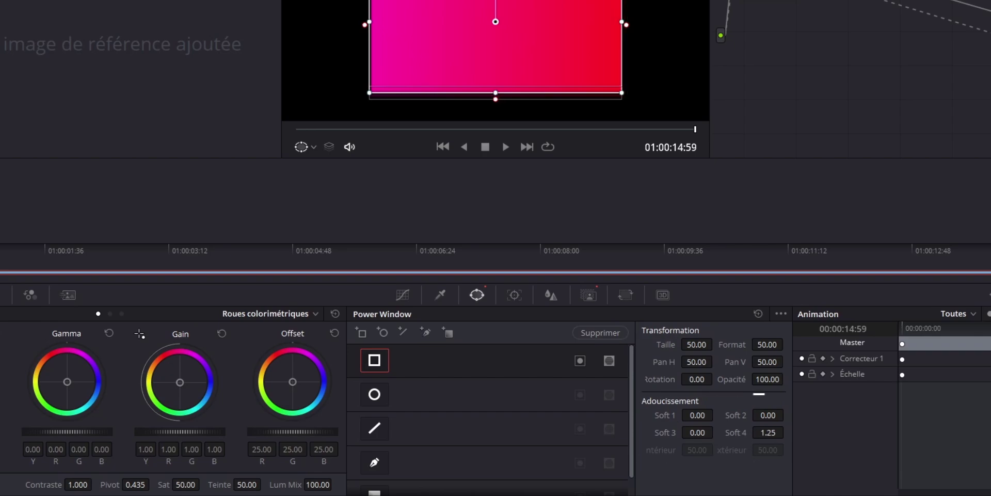
pyautogui.moveTo(772, 433); pyautogui.dragTo(760, 432)
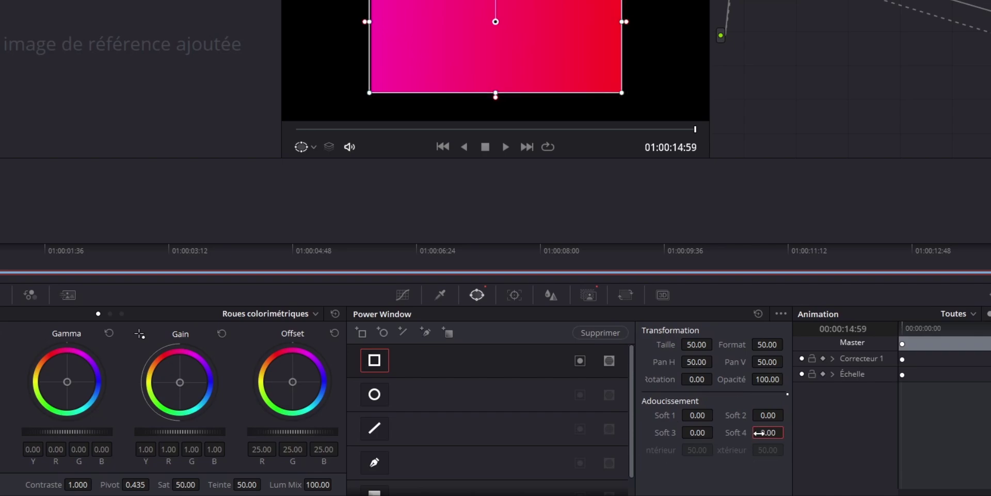
# Add a second square Power Window and set its four softness values to 0.
pyautogui.click(361, 333)
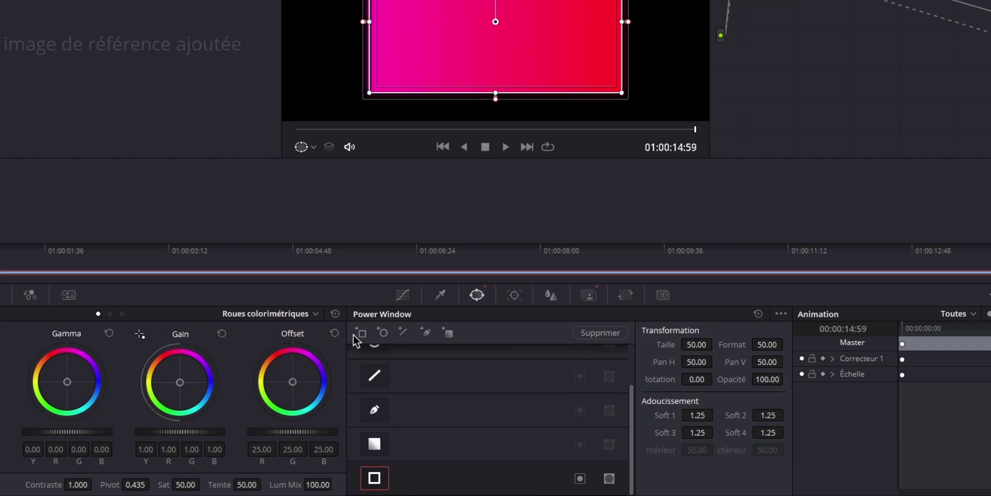
pyautogui.moveTo(697, 414); pyautogui.dragTo(671, 415)
pyautogui.moveTo(770, 416); pyautogui.dragTo(692, 433)
pyautogui.moveTo(705, 344); pyautogui.dragTo(695, 344)
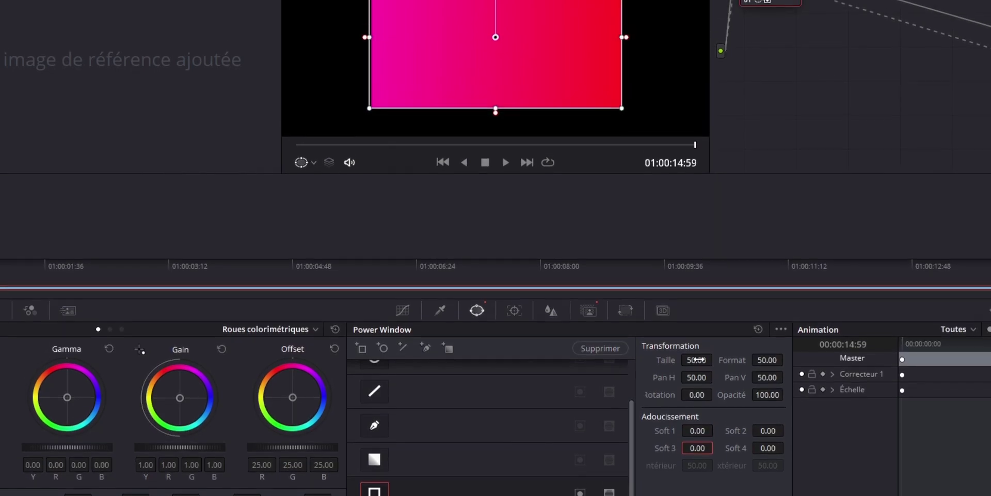
# Extend the Screenshot test PUBG.png clip to the compound clip's end and disable track Vidéo 1.
pyautogui.moveTo(697, 422); pyautogui.dragTo(785, 424)
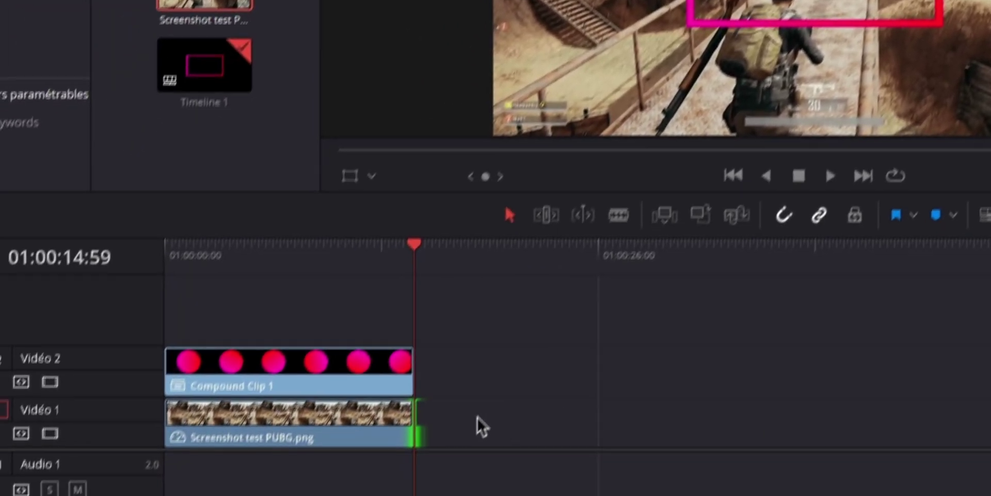
pyautogui.click(50, 433)
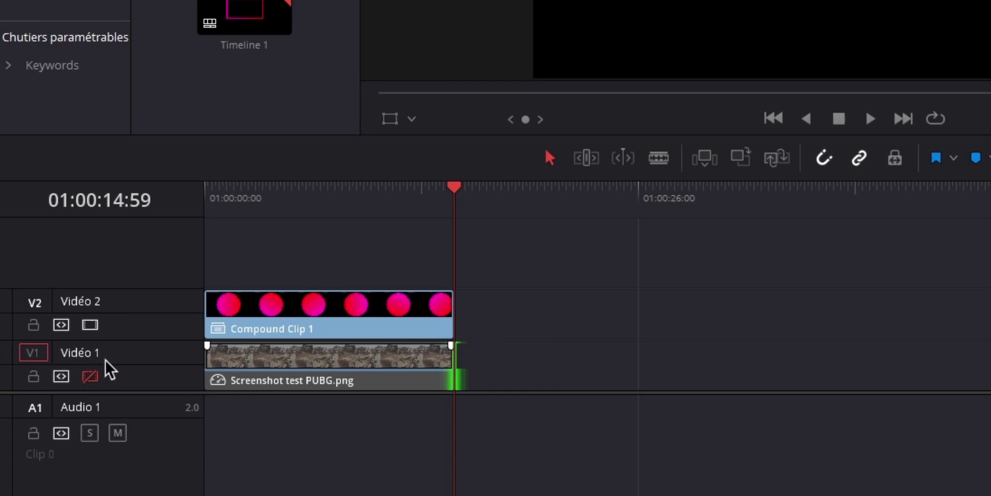
# Re-enable track Vidéo 1 and nest Compound Clip 1 in a new compound clip with the default name.
pyautogui.click(90, 377)
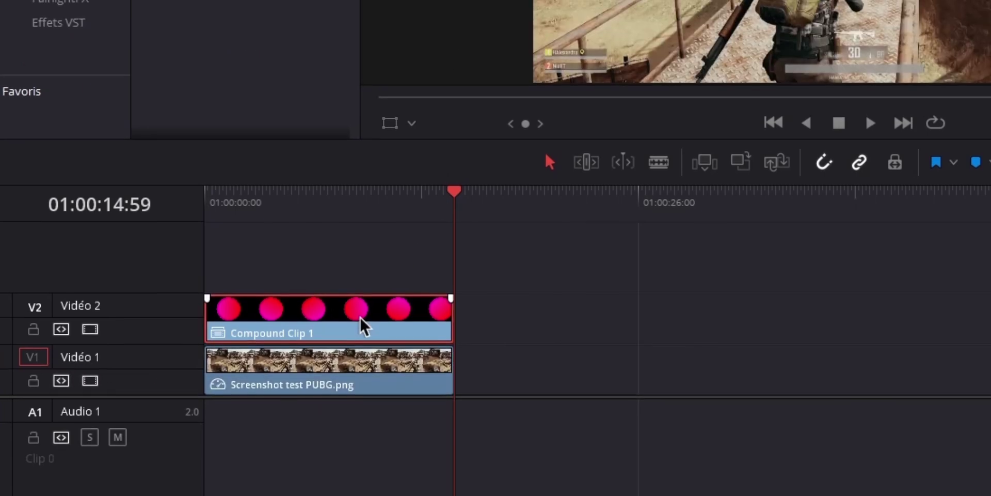
pyautogui.rightClick(360, 312)
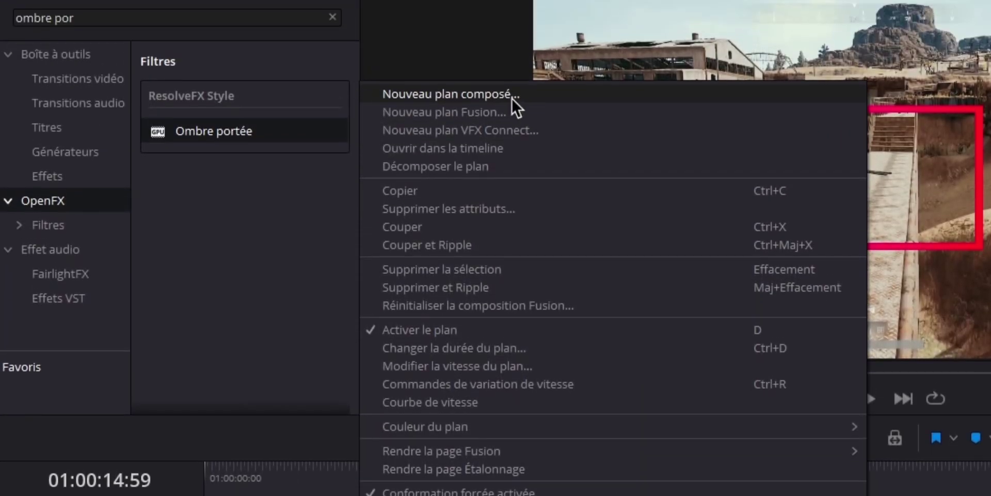
pyautogui.click(512, 24)
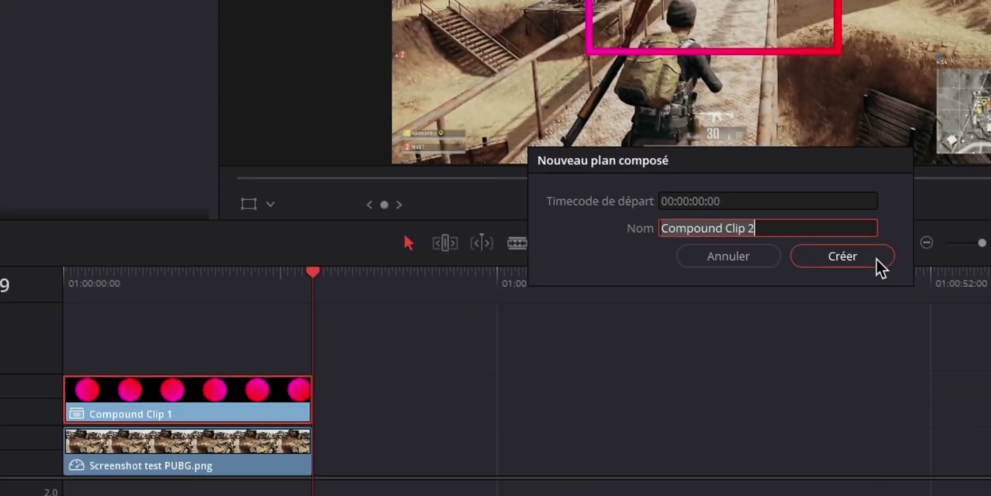
pyautogui.click(927, 379)
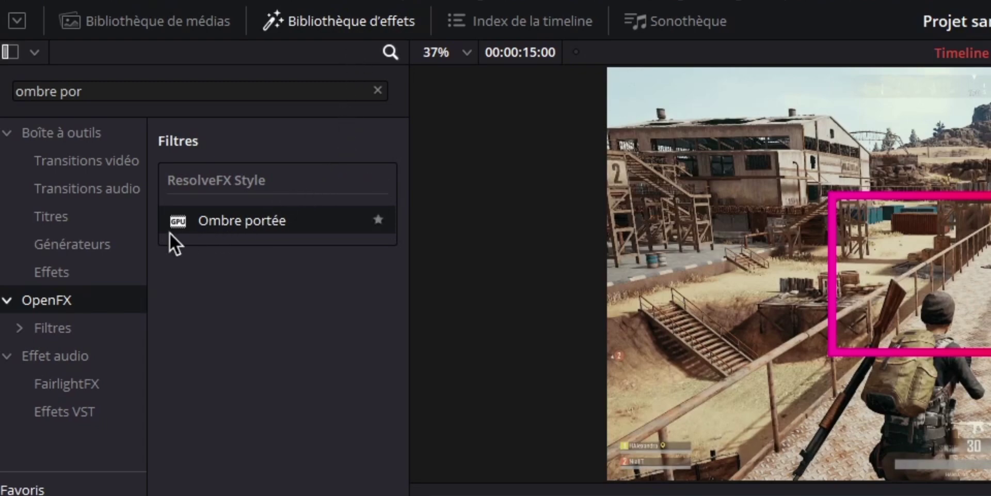
# Apply the Ombre portée effect to the compound clip on Vidéo 2 with Distance 0.002, Flou 0.475 and Intensité de l'ombre 0.517.
pyautogui.moveTo(260, 227); pyautogui.dragTo(414, 321)
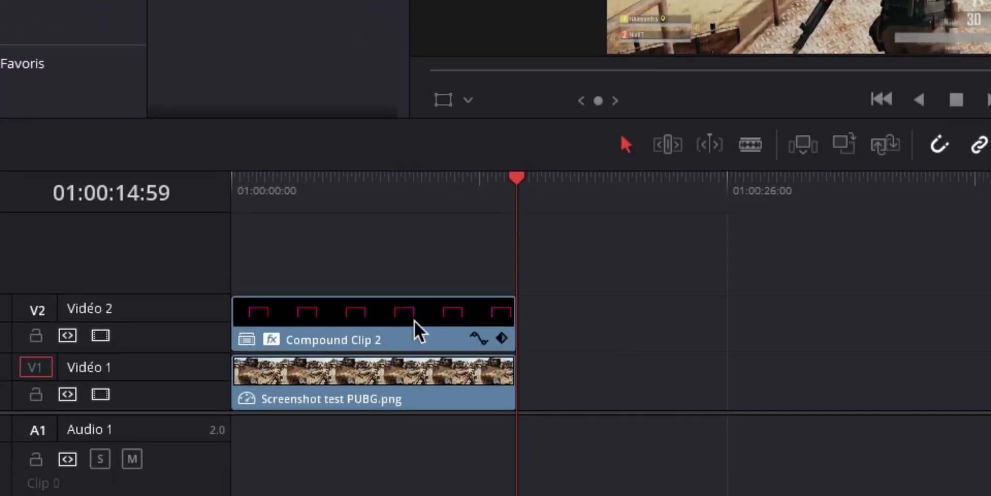
pyautogui.click(866, 70)
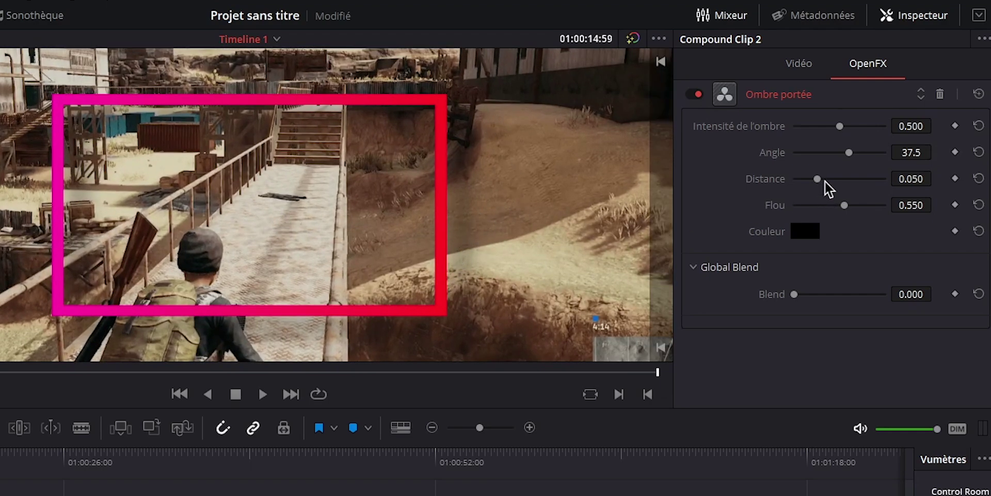
pyautogui.moveTo(819, 178)
pyautogui.mouseDown()
pyautogui.moveTo(830, 180)
pyautogui.moveTo(807, 189)
pyautogui.mouseUp()
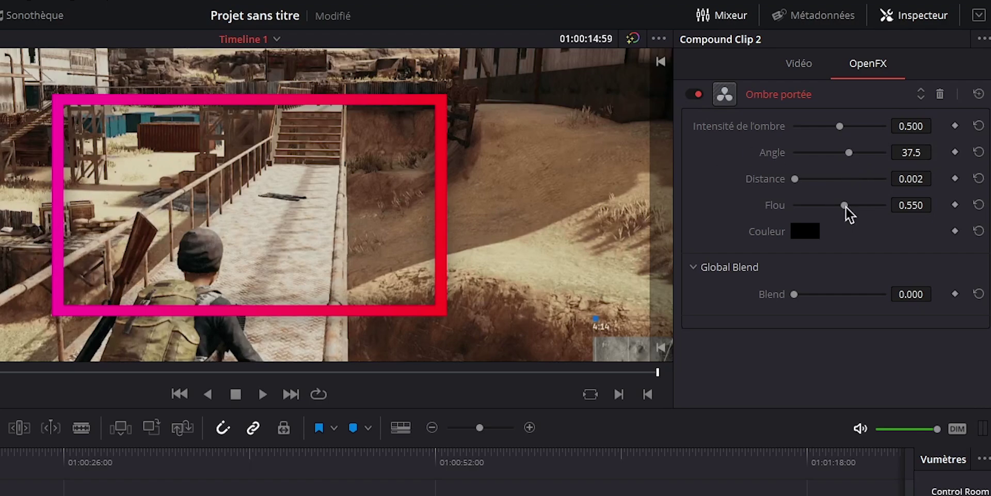
pyautogui.moveTo(845, 129); pyautogui.dragTo(872, 126)
pyautogui.moveTo(845, 205); pyautogui.dragTo(833, 205)
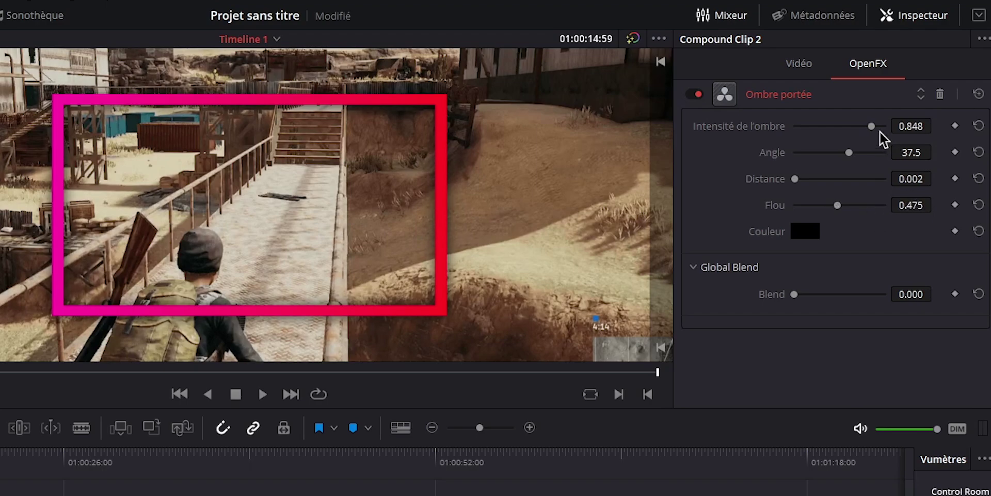
pyautogui.moveTo(873, 130); pyautogui.dragTo(846, 137)
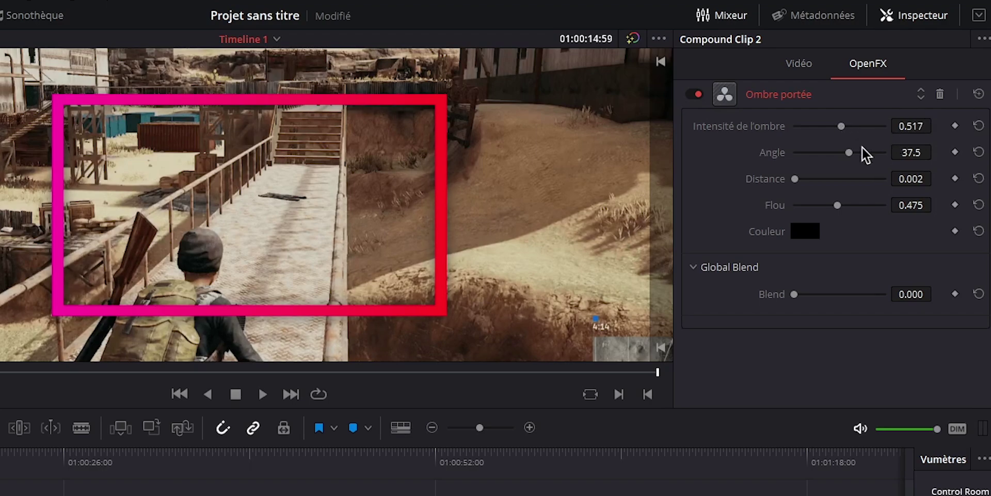
# Compare the border with and without the drop shadow by switching the effect off and on several times, leaving it enabled.
pyautogui.click(695, 94)
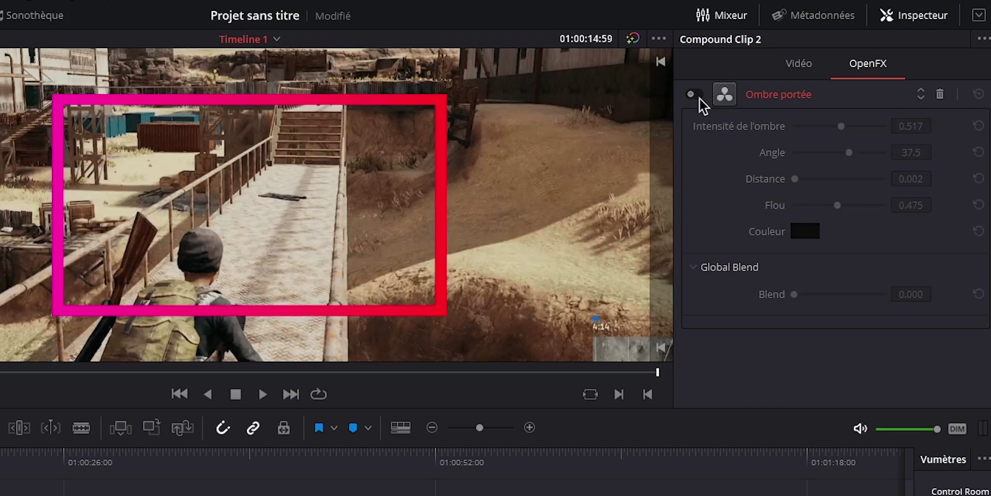
pyautogui.click(695, 95)
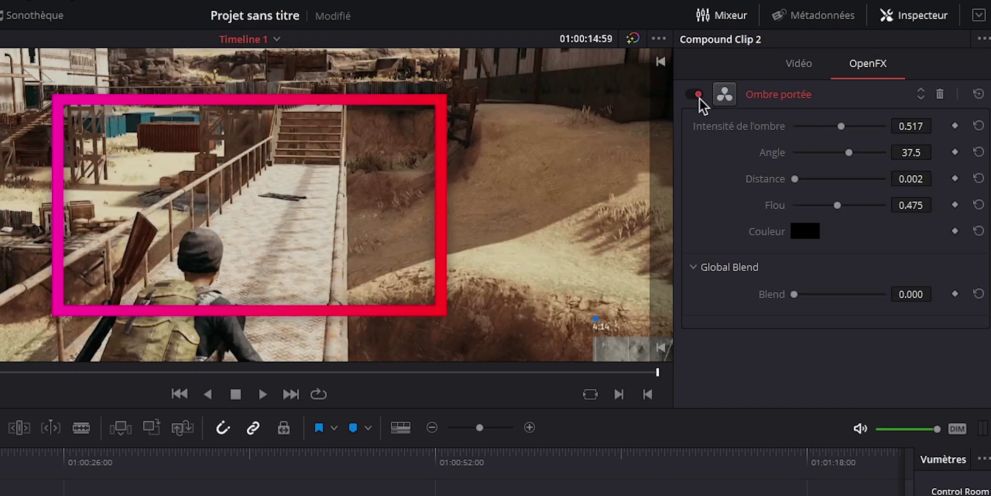
pyautogui.click(696, 95)
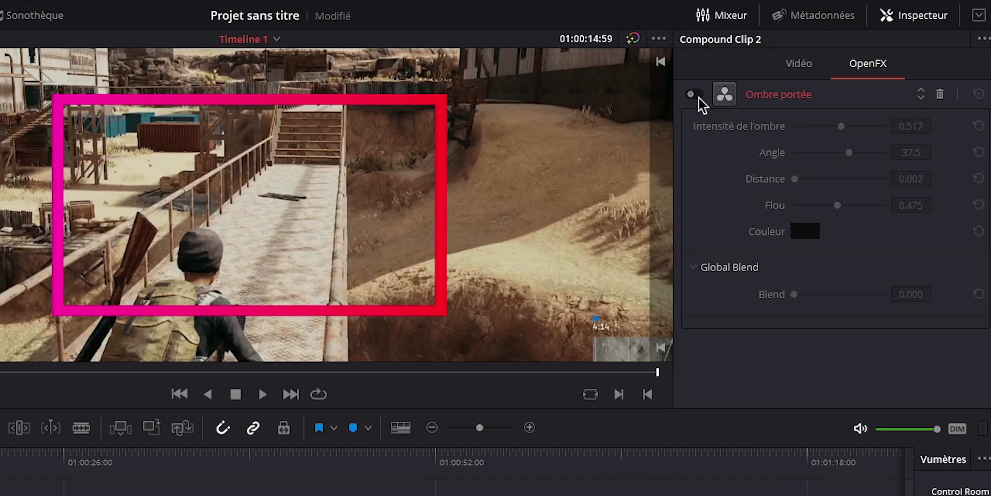
pyautogui.click(696, 94)
pyautogui.click(697, 94)
pyautogui.click(697, 94)
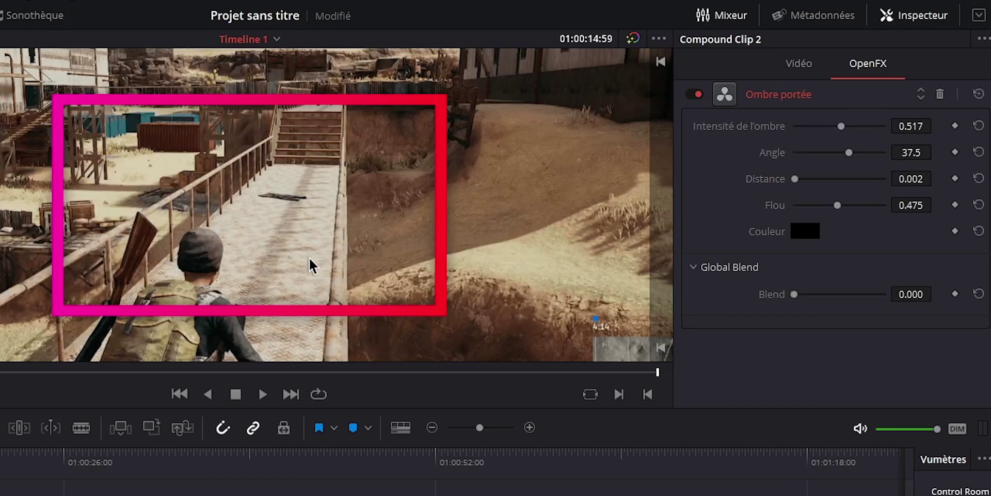